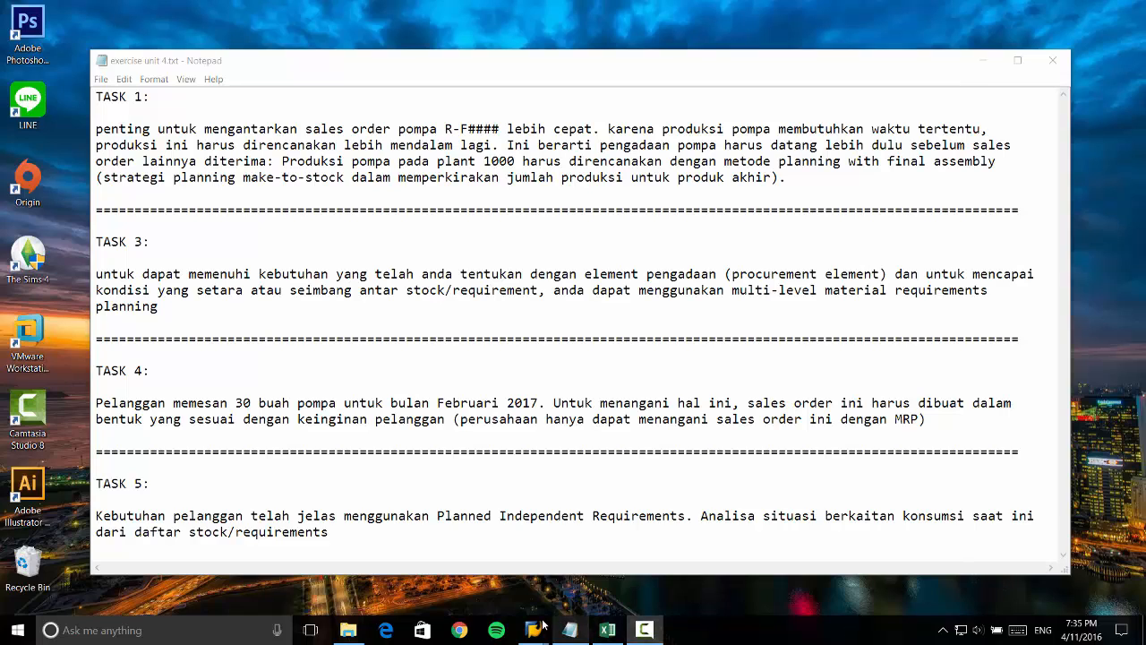
# - Switch to SAP and open transaction MM02 - Immediately under Logistics, Production, Master Data, Material Master, Material, Change
pyautogui.moveTo(540, 633)
pyautogui.click(564, 572)
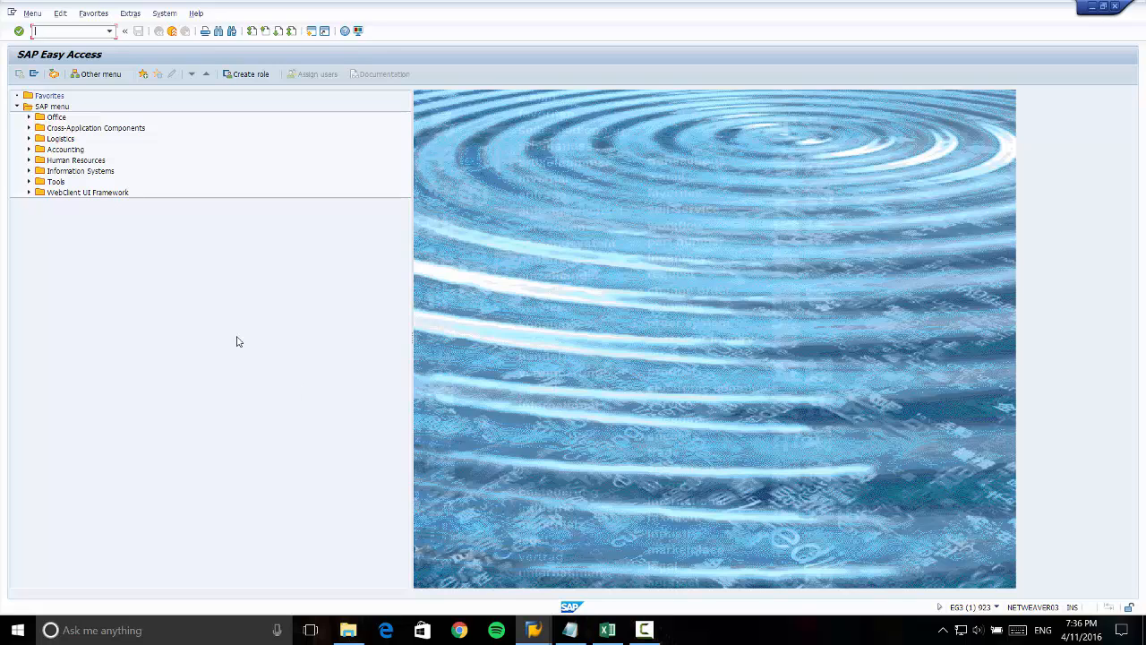
pyautogui.click(29, 140)
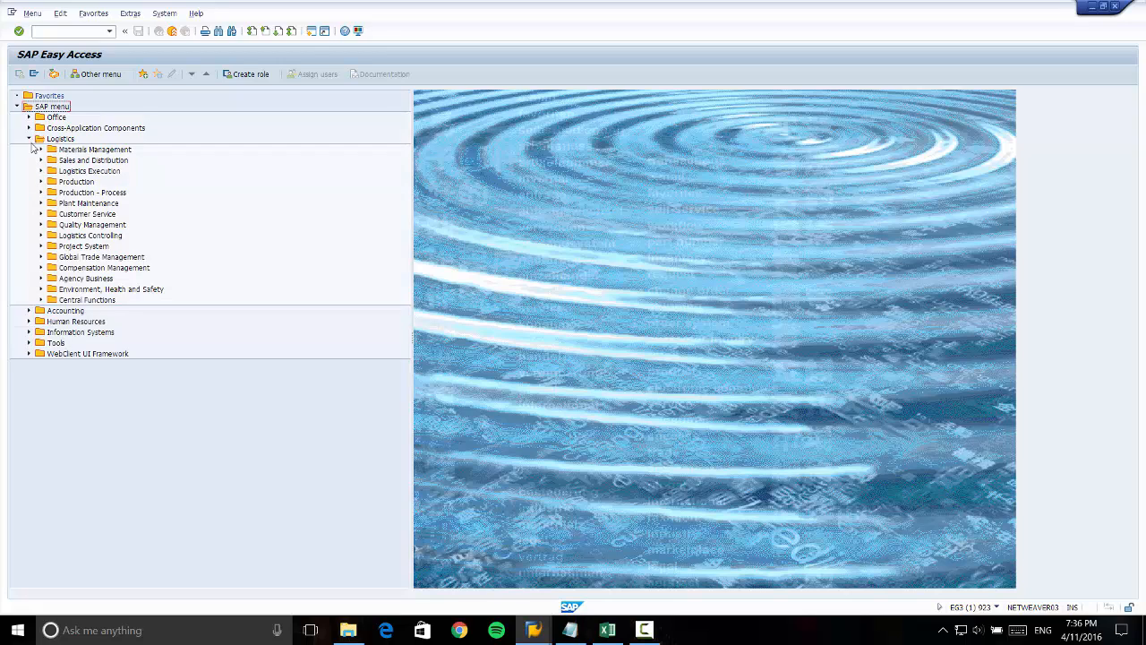
pyautogui.click(40, 182)
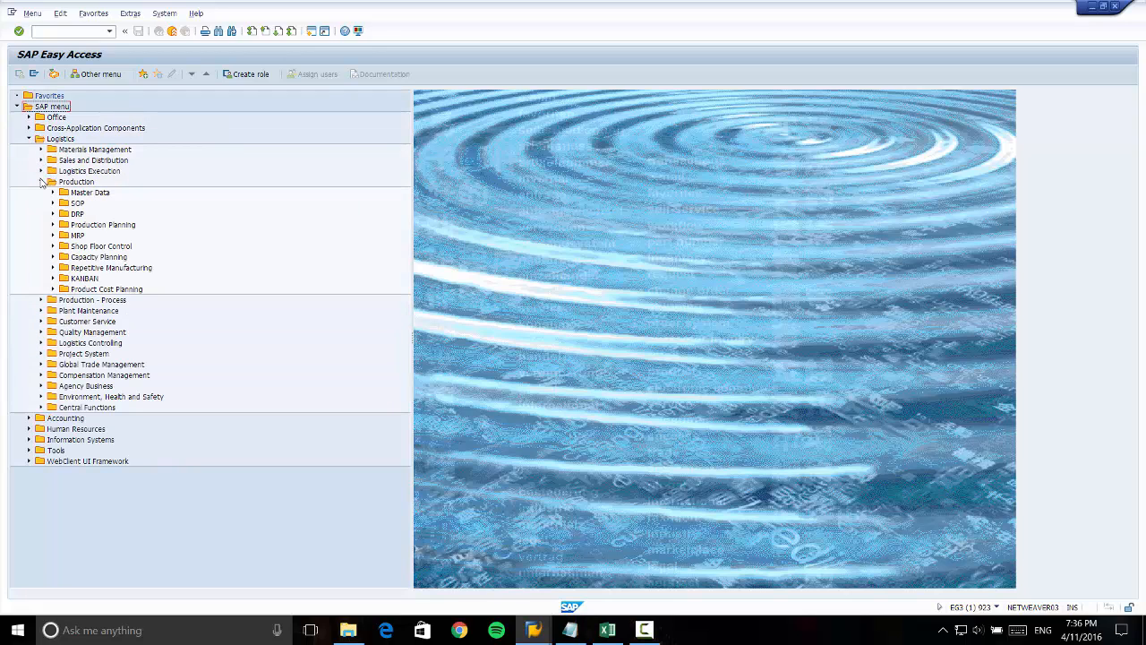
pyautogui.click(52, 193)
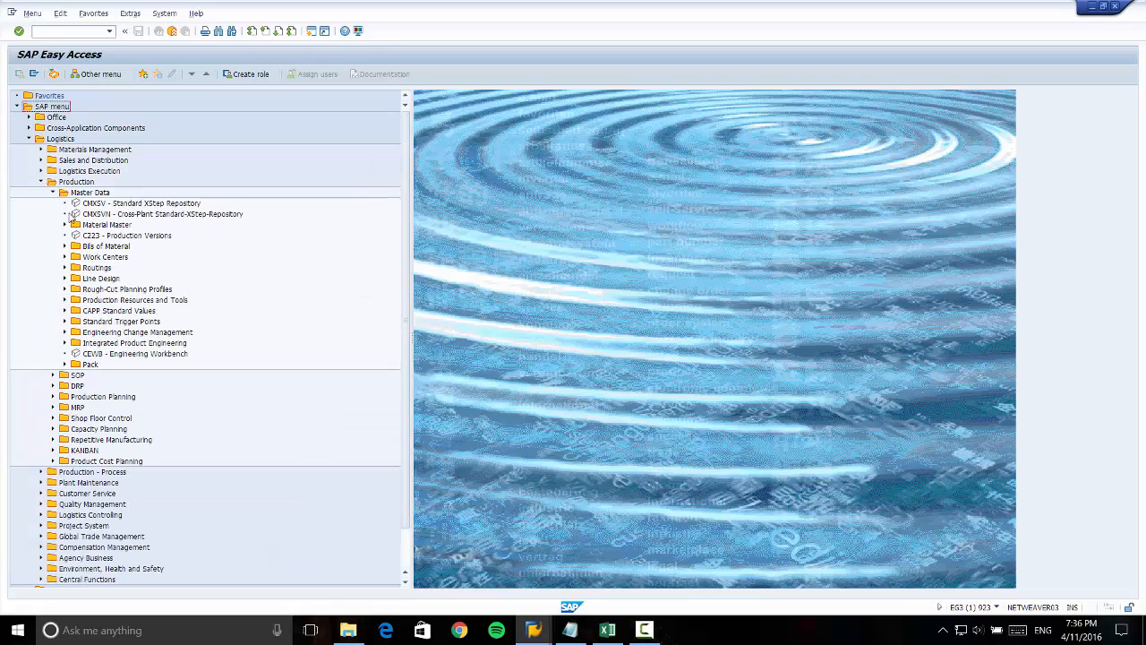
pyautogui.click(65, 225)
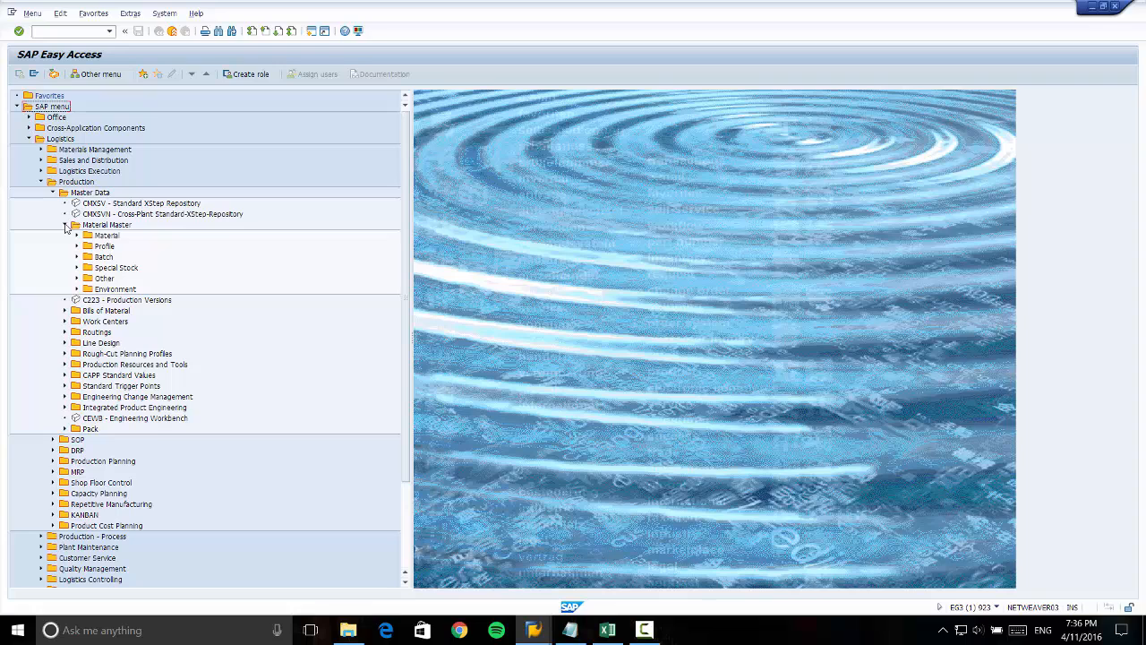
pyautogui.click(76, 237)
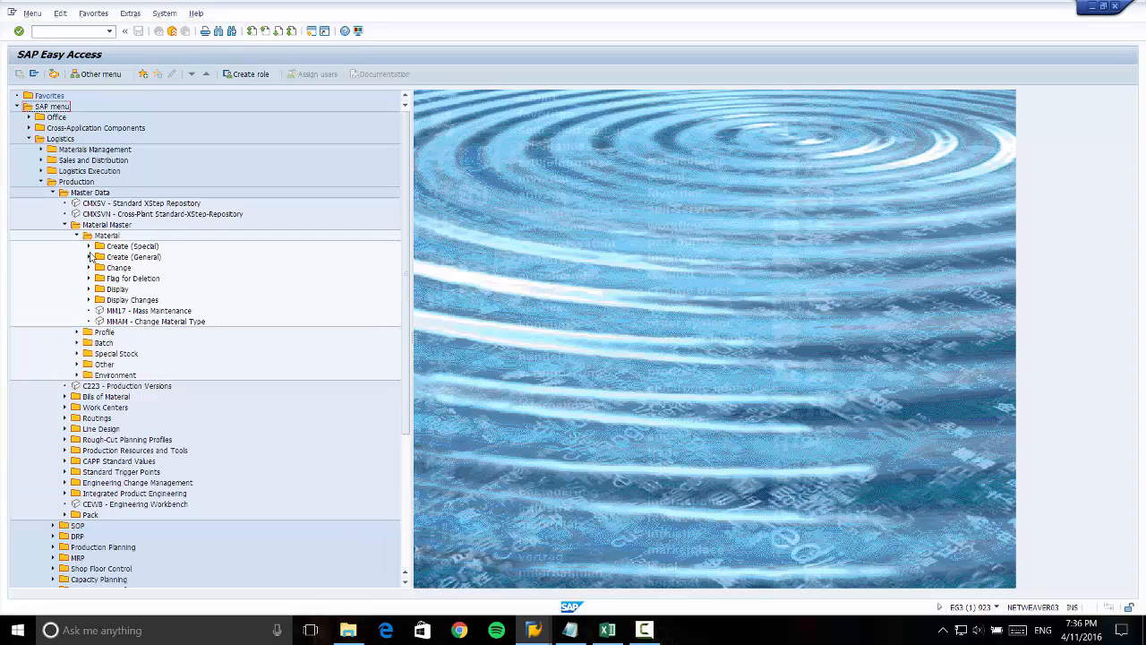
pyautogui.click(89, 267)
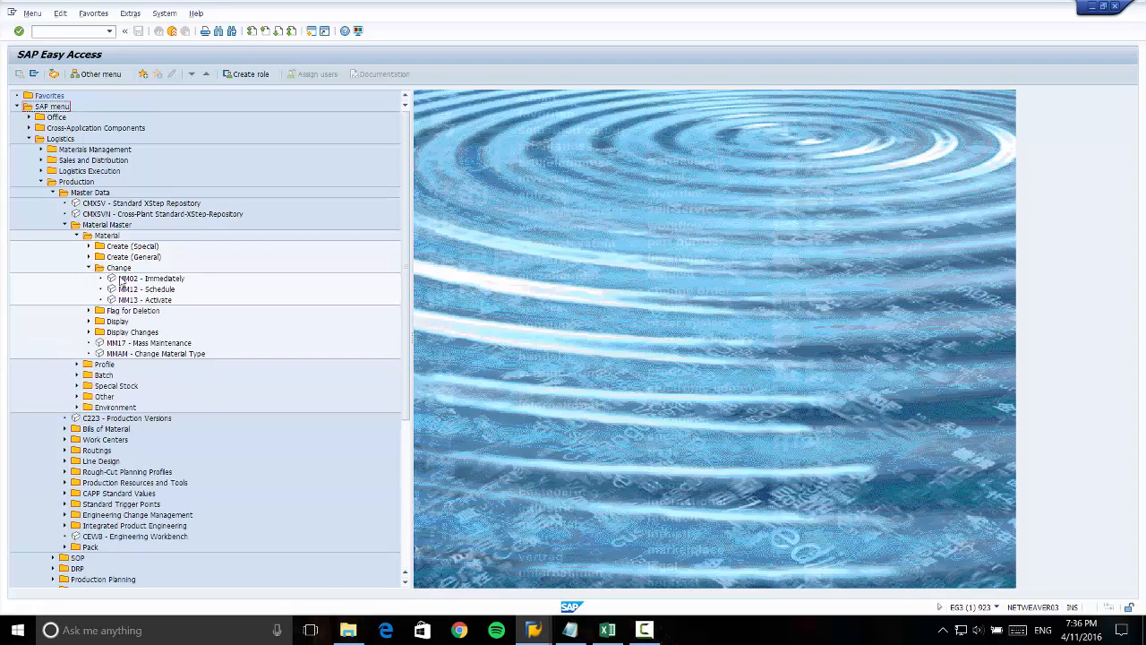
pyautogui.doubleClick(122, 281)
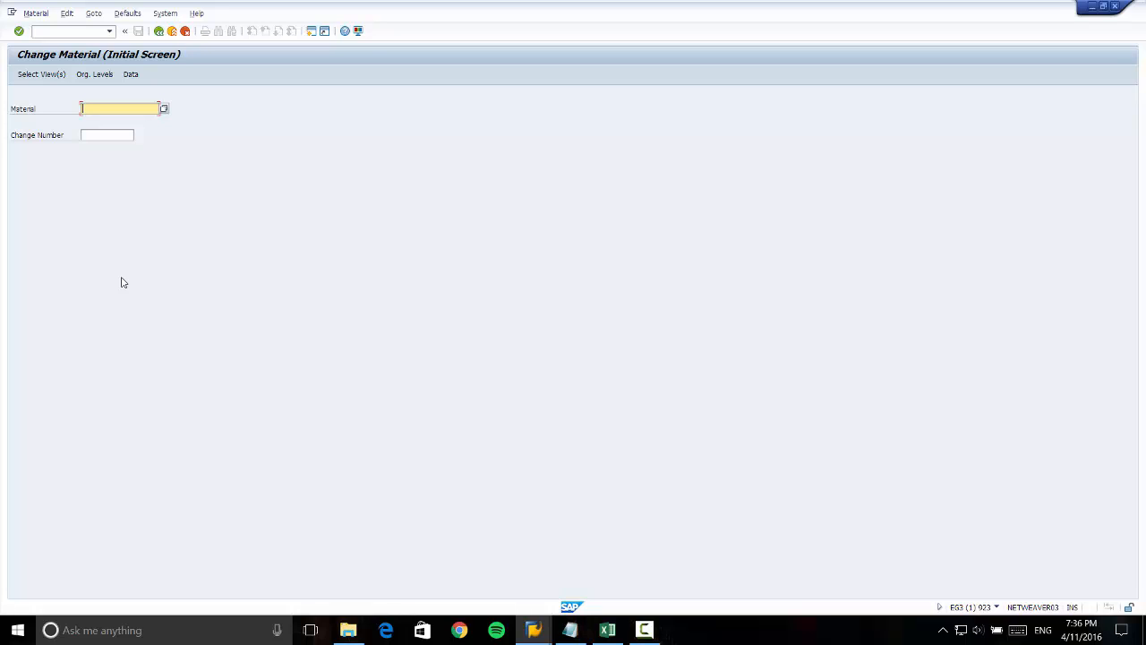
# - Enter material R-FA100 for changing and select its MRP 1 and MRP 3 views
pyautogui.write('R')
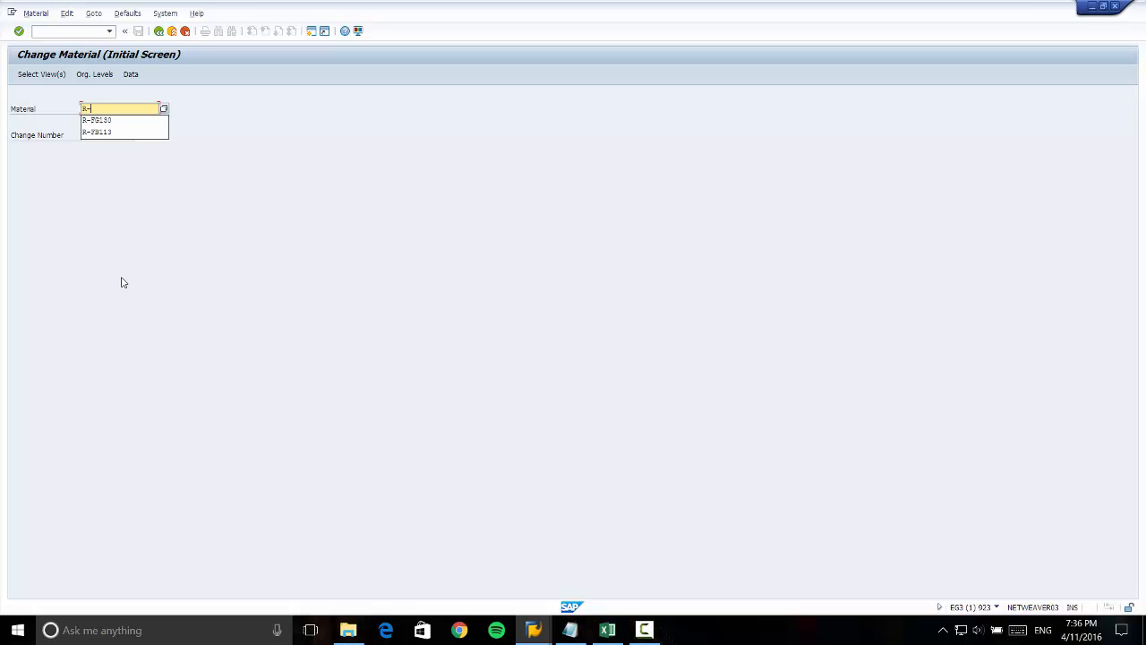
pyautogui.write('-FA100')
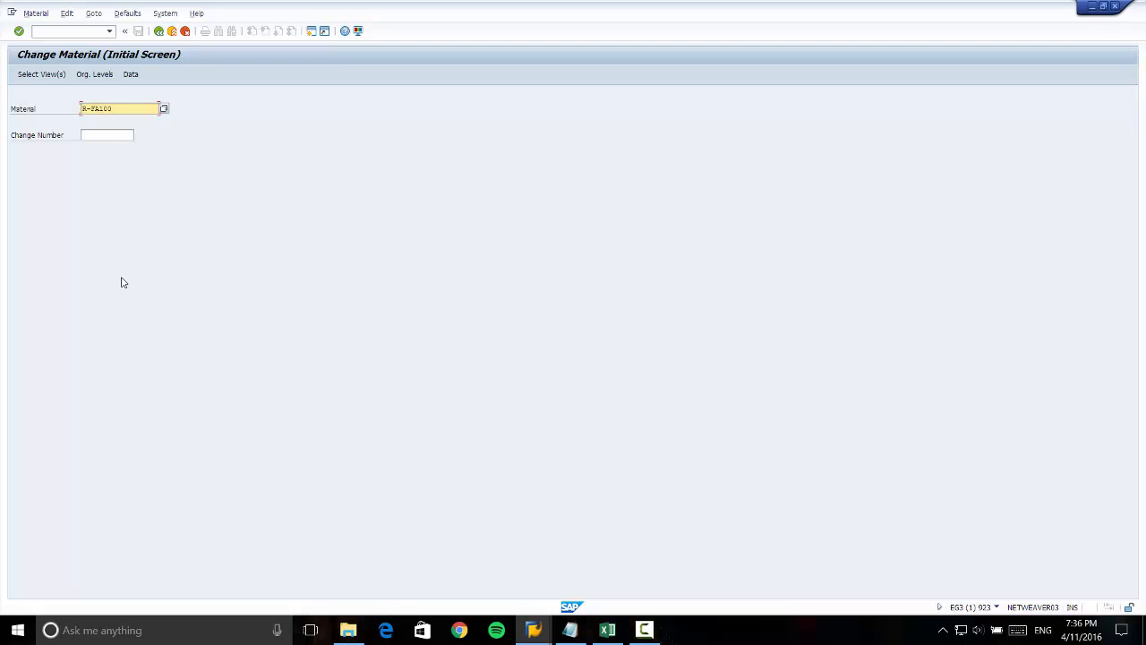
pyautogui.click(101, 77)
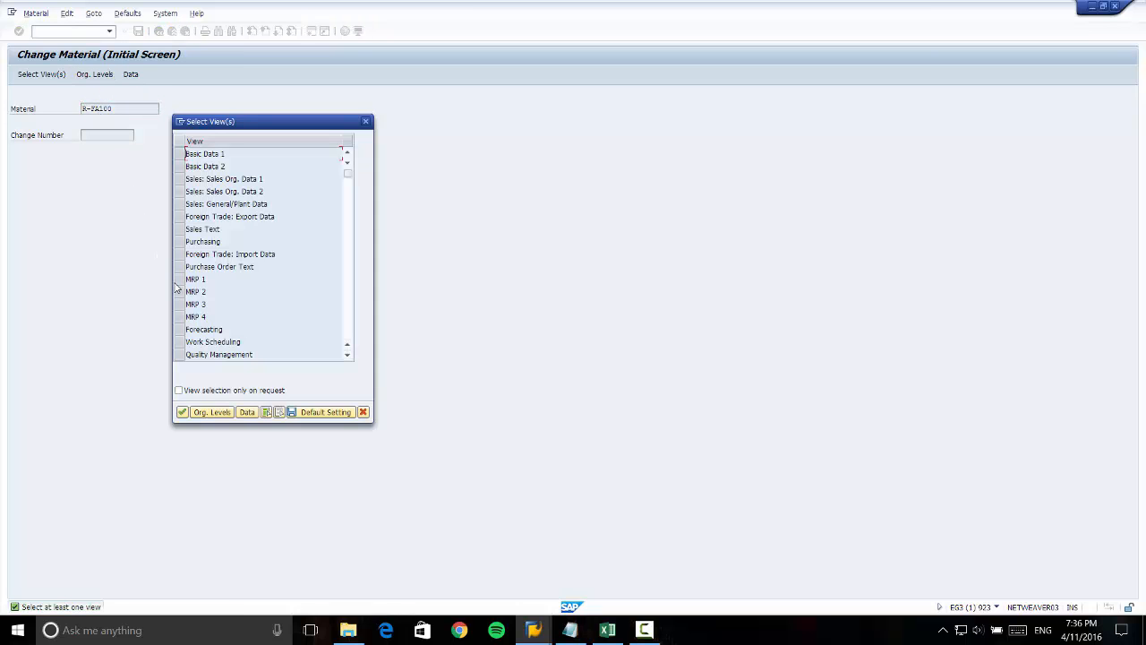
pyautogui.click(179, 282)
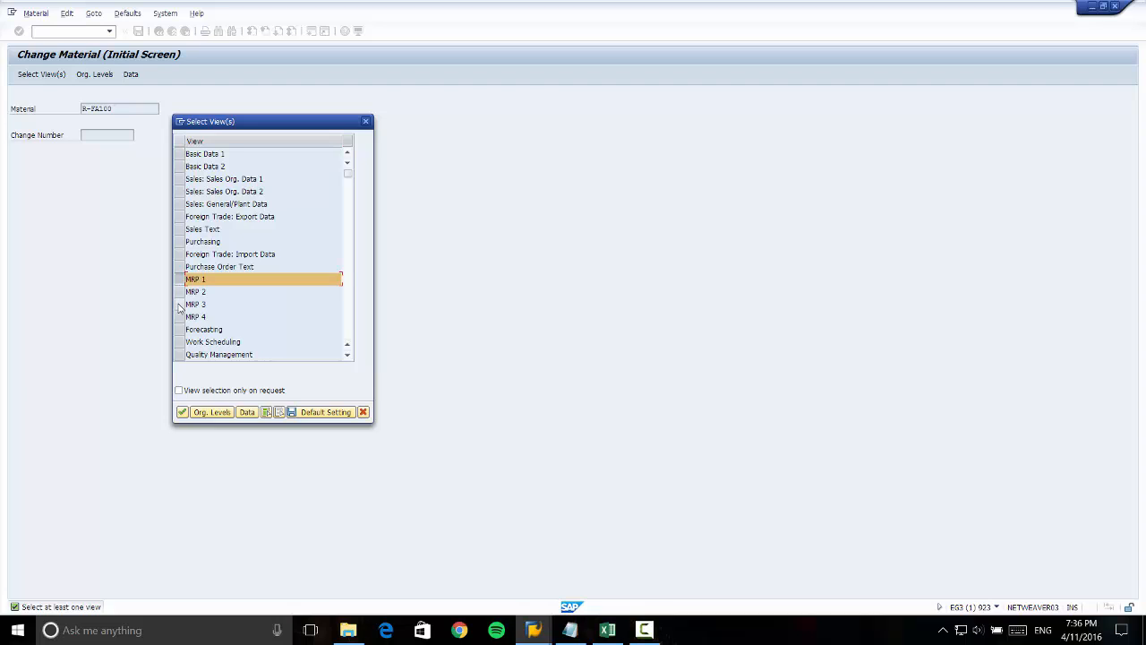
pyautogui.click(179, 304)
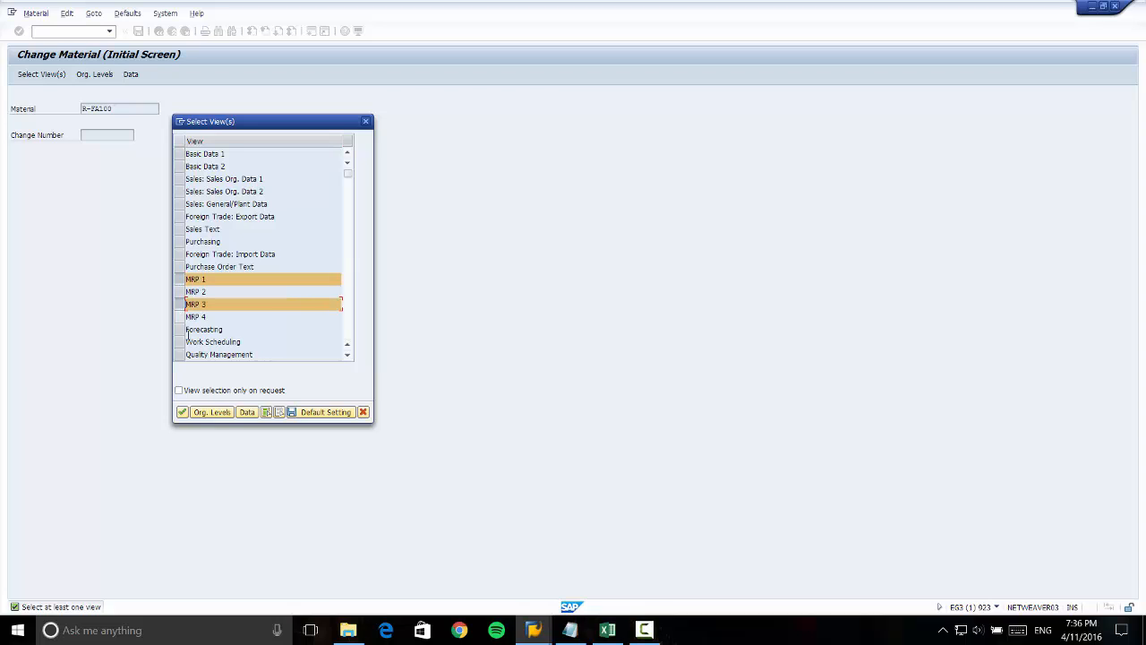
# - Set the organizational level to plant 1000, enable organizational levels/profiles only on request, and open the material's views
pyautogui.click(212, 413)
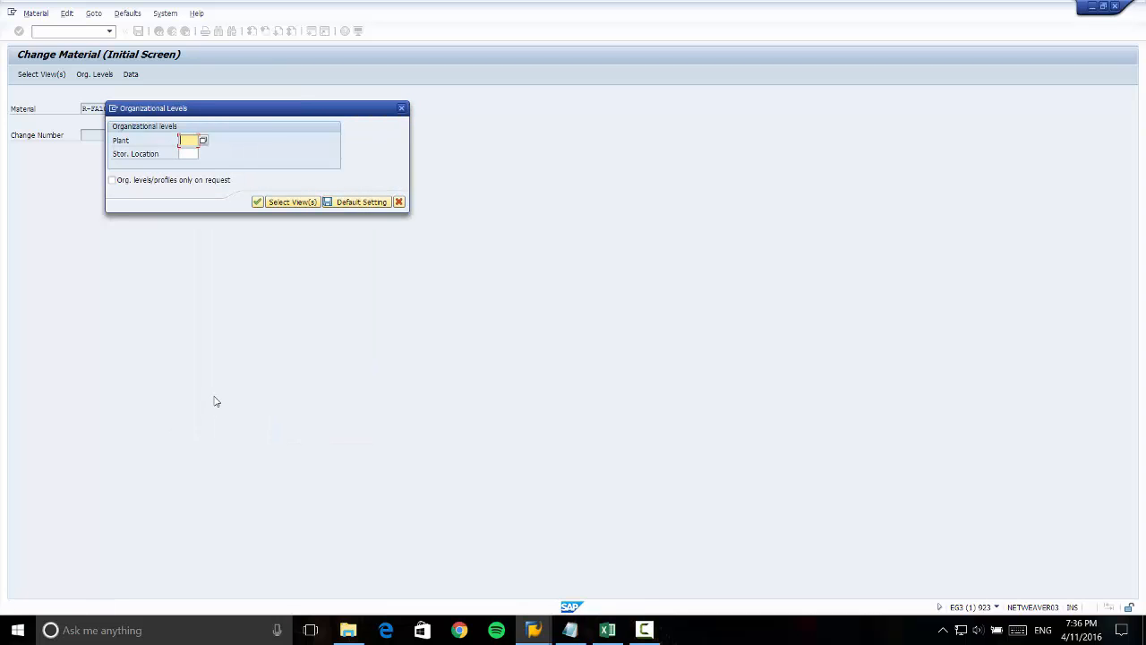
pyautogui.write('1000')
pyautogui.click(127, 185)
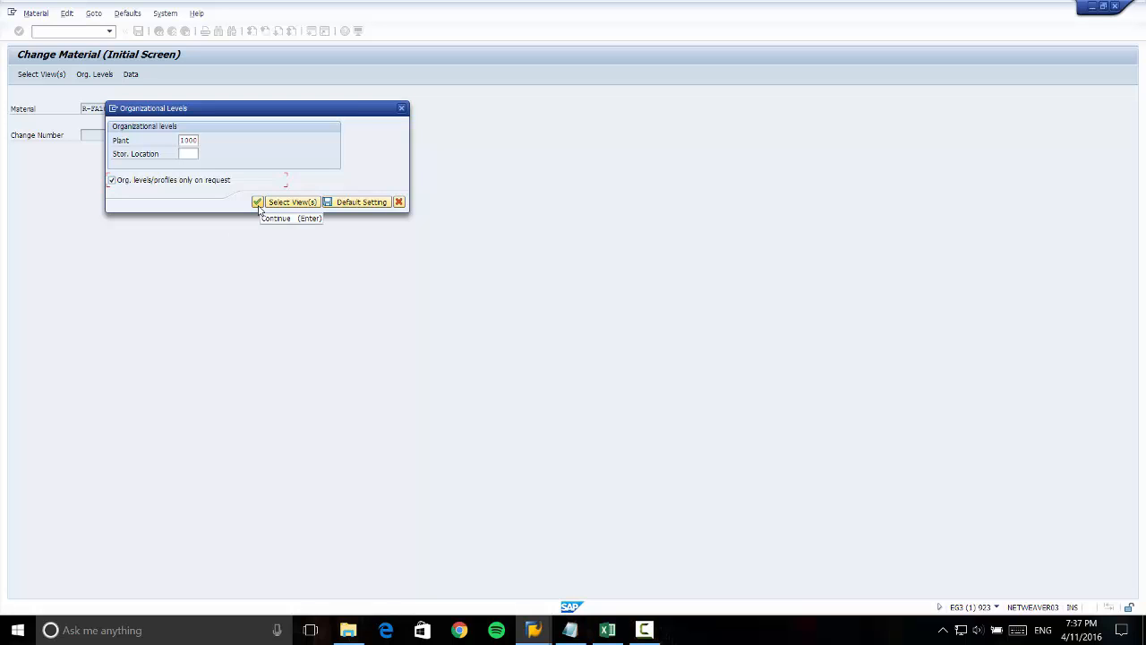
pyautogui.click(257, 203)
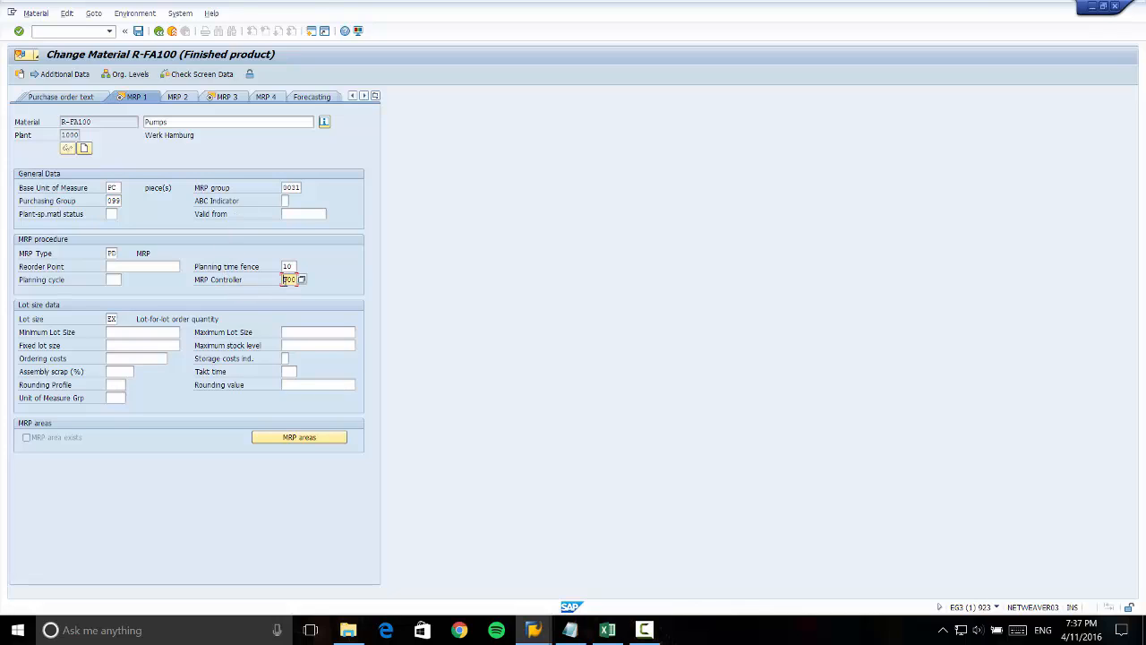
# - Examine the MRP controller, MRP type and lot size of the pump in the MRP 1 view
pyautogui.click(286, 280)
pyautogui.click(111, 254)
pyautogui.doubleClick(112, 254)
pyautogui.moveTo(136, 253); pyautogui.dragTo(158, 256)
pyautogui.moveTo(108, 319); pyautogui.dragTo(220, 318)
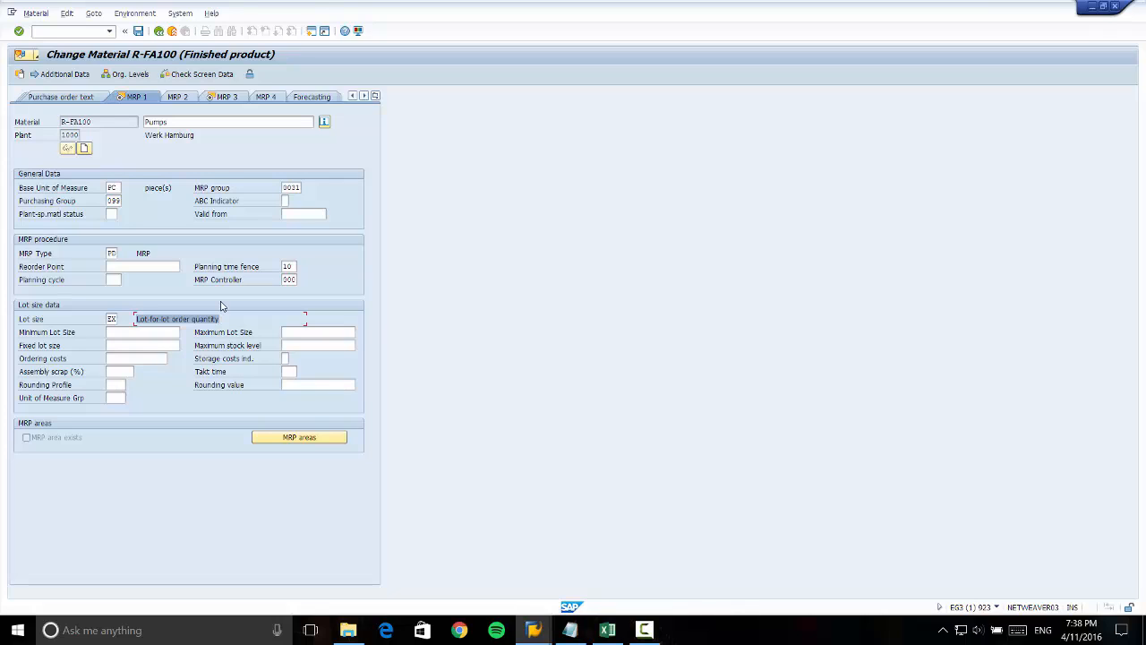
# - Set the strategy group in the MRP 3 view to 40, Planning with final assembly, and save the material
pyautogui.click(224, 99)
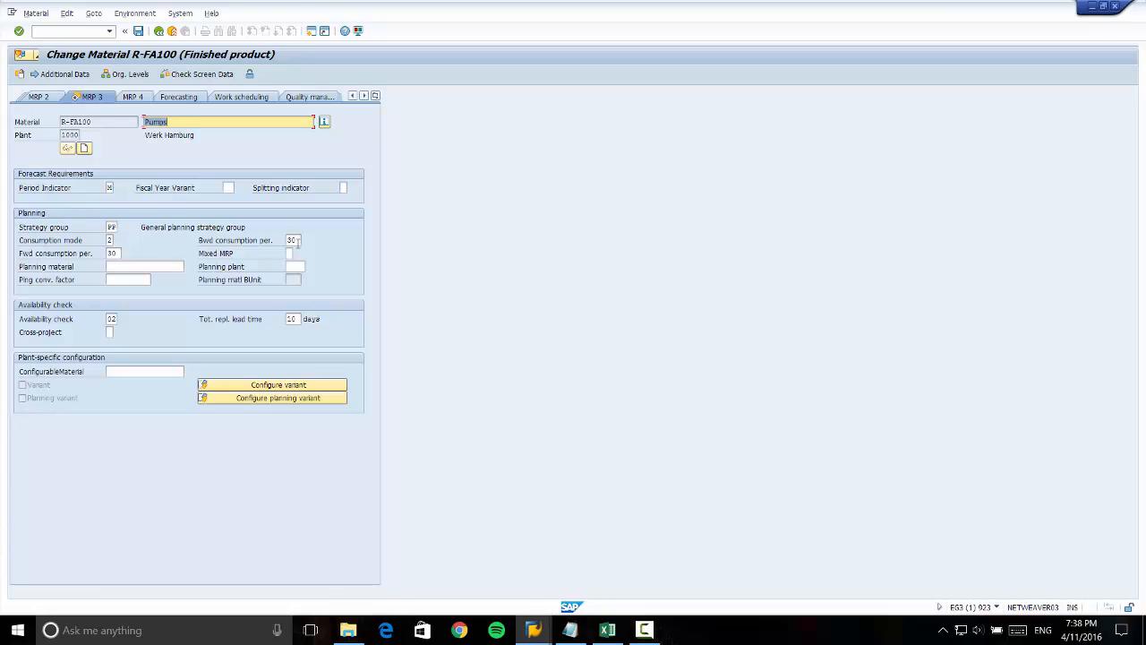
pyautogui.click(117, 227)
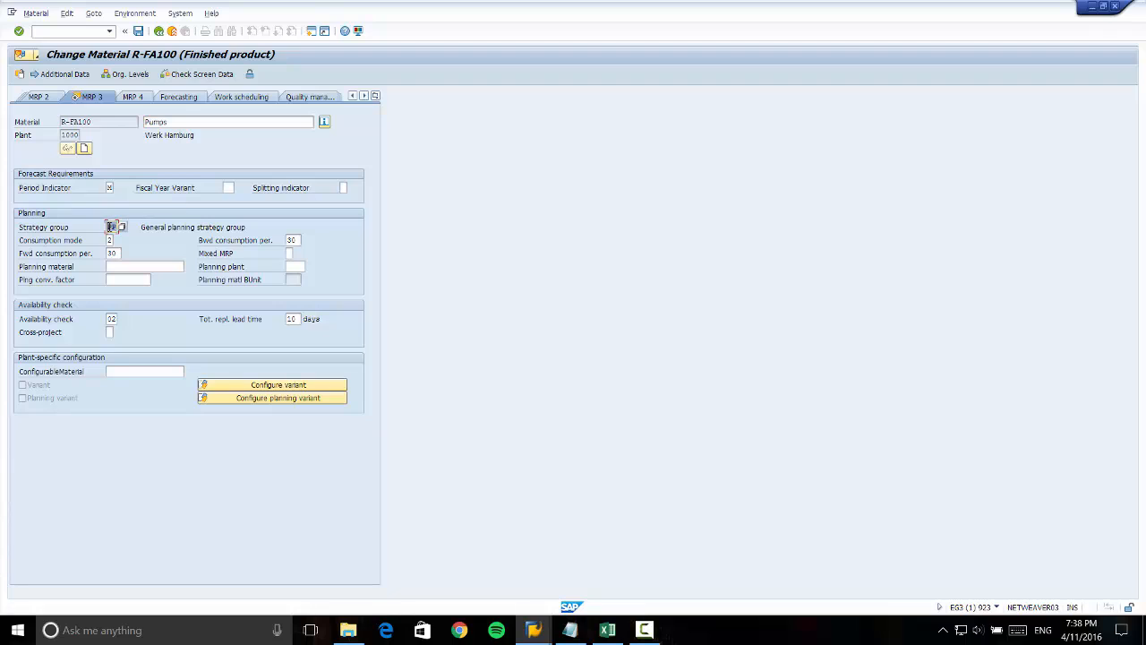
pyautogui.click(123, 228)
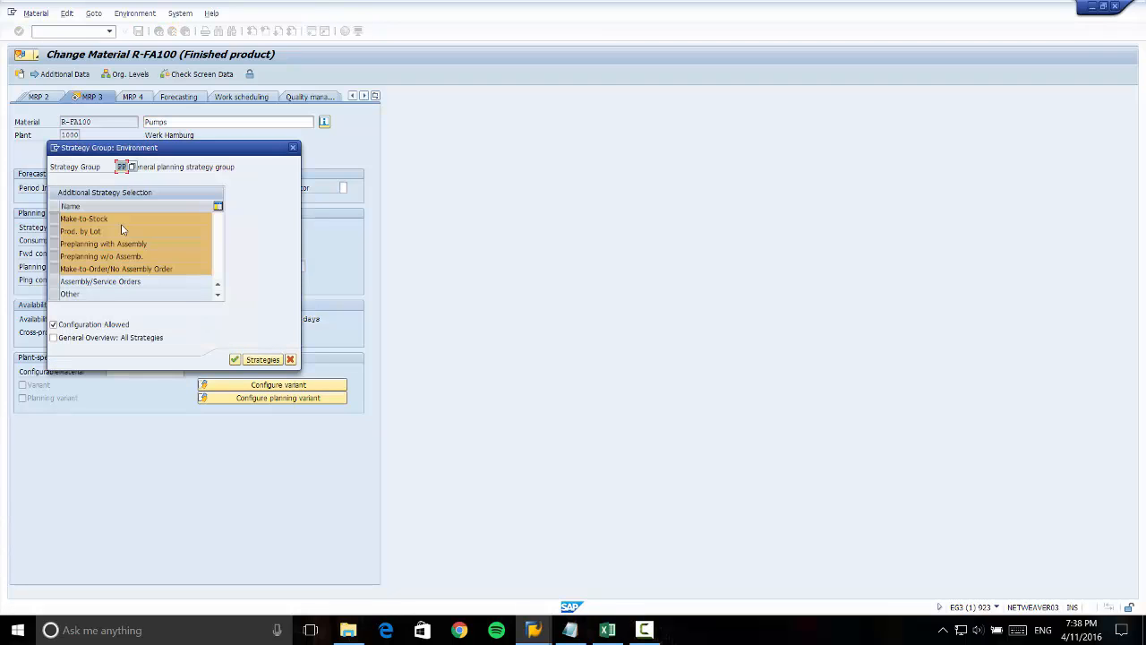
pyautogui.click(132, 167)
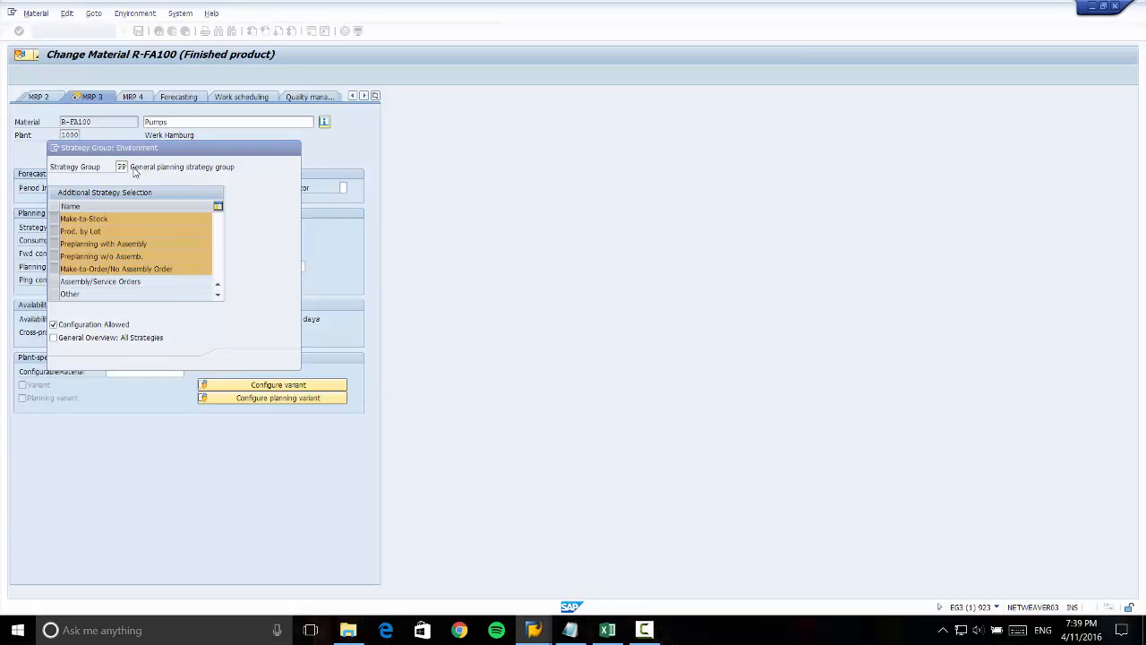
pyautogui.moveTo(250, 238); pyautogui.dragTo(362, 124)
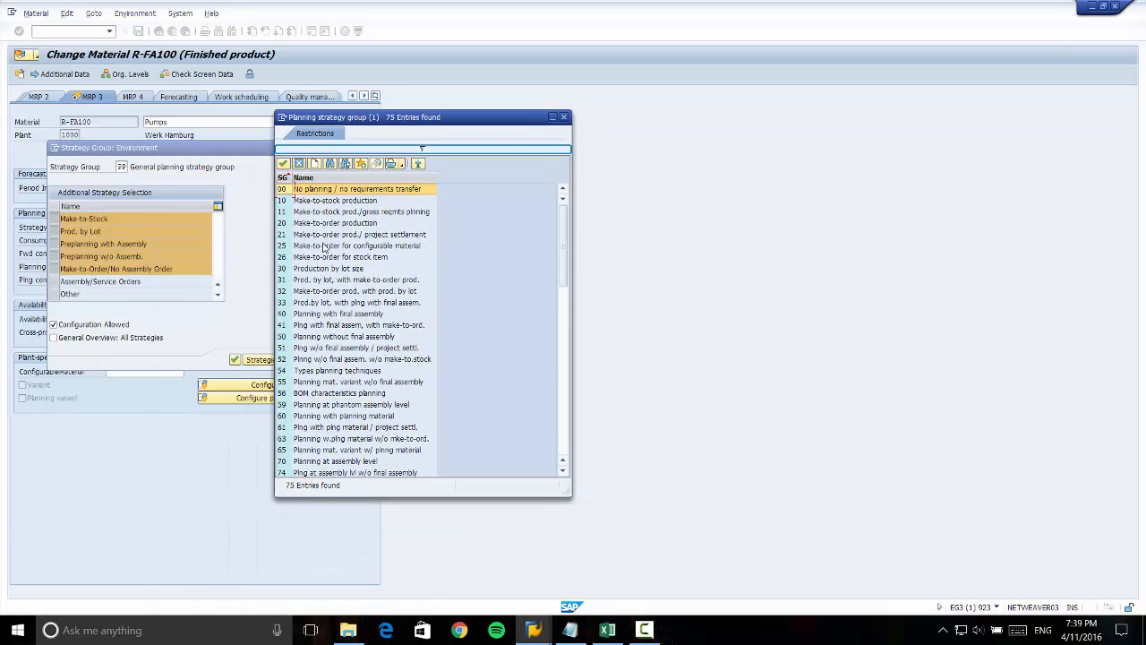
pyautogui.click(283, 315)
pyautogui.doubleClick(283, 315)
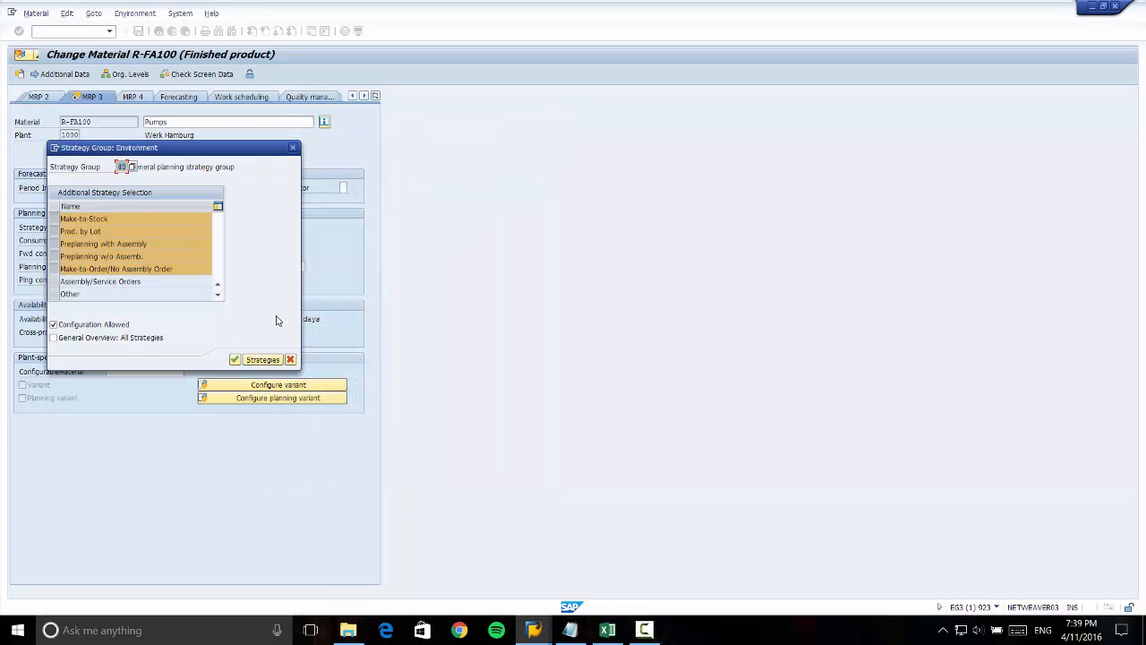
pyautogui.click(234, 360)
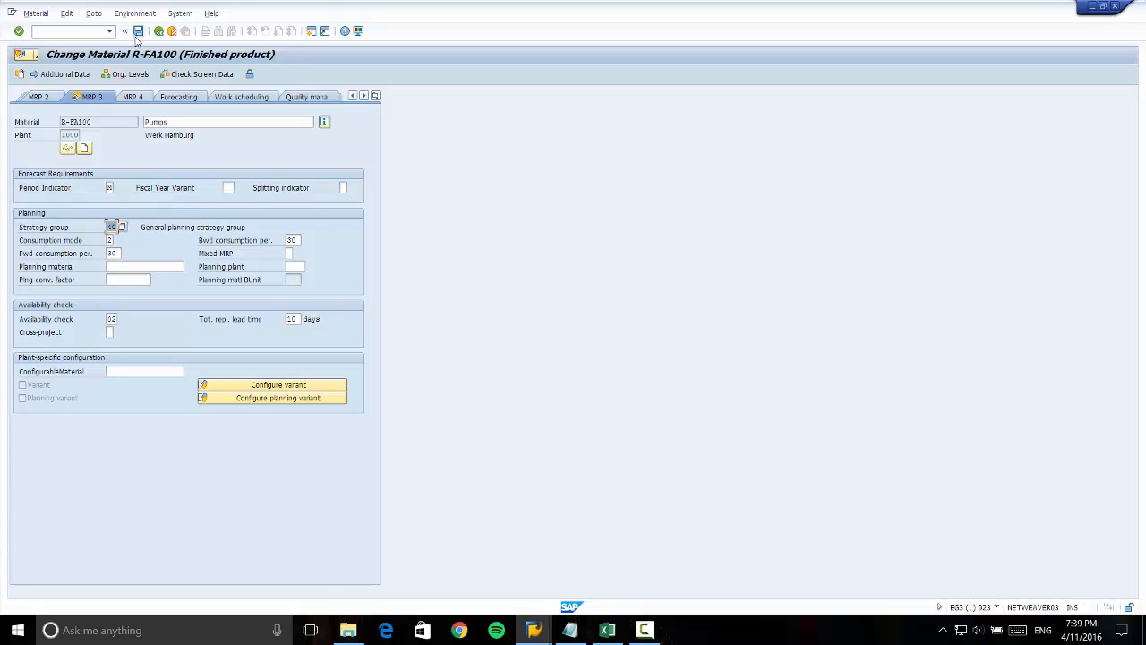
pyautogui.click(137, 32)
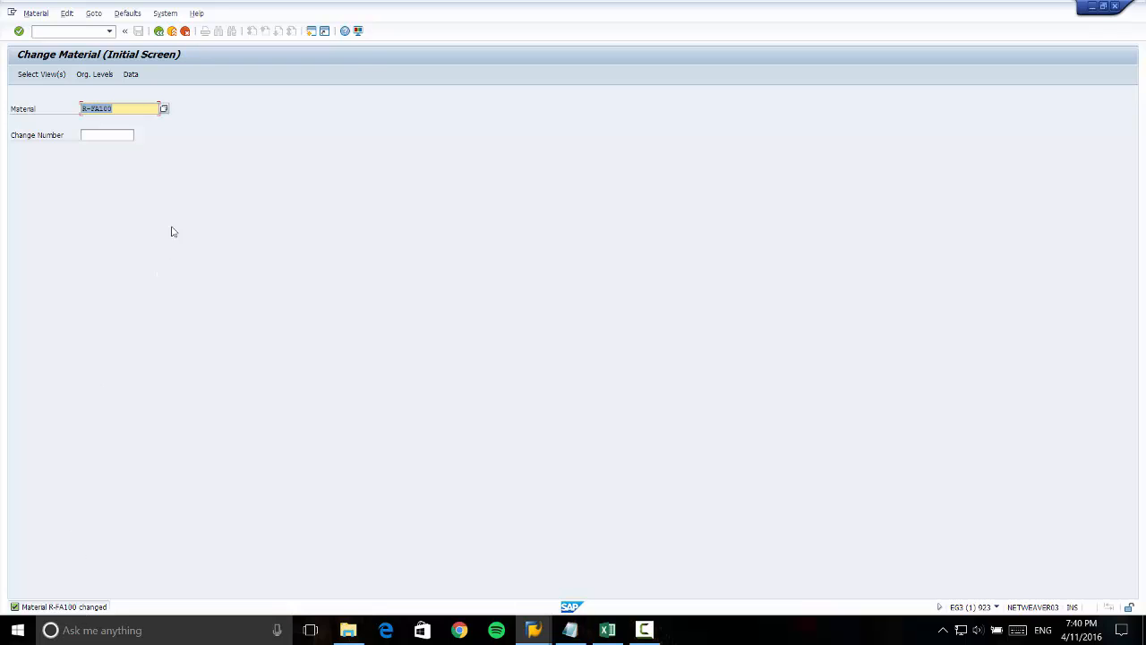
# - Exit the material change and open MD61 - Create under Production Planning, Demand Management, Planned Independent Requirements
pyautogui.click(172, 31)
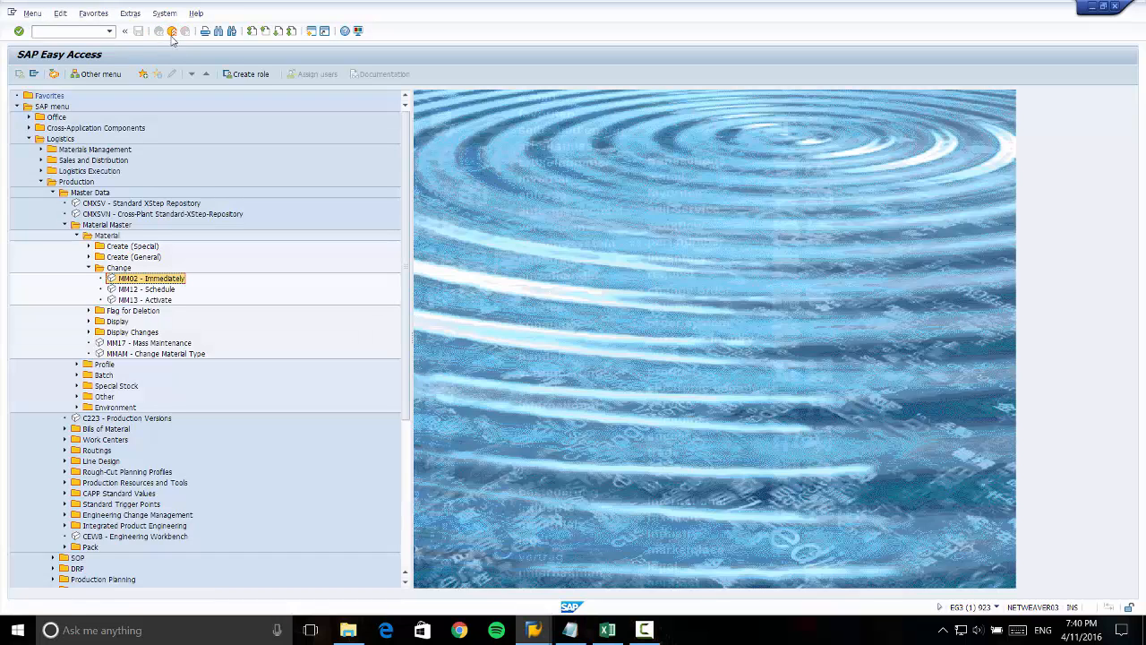
pyautogui.click(69, 141)
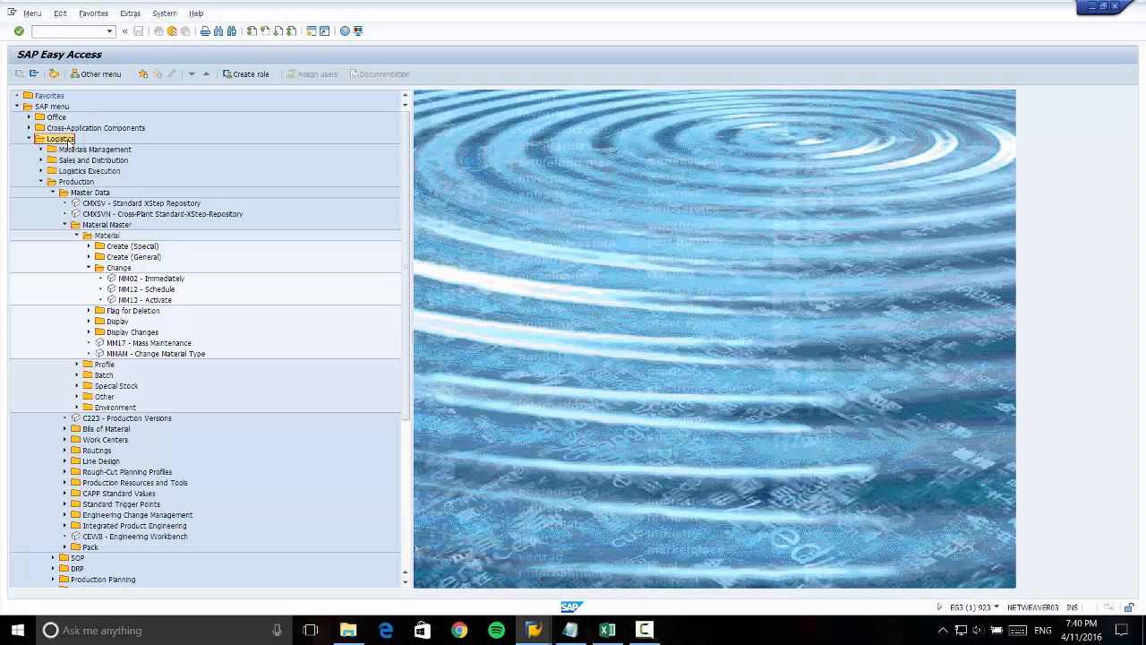
pyautogui.click(84, 184)
pyautogui.click(64, 225)
pyautogui.click(52, 193)
pyautogui.click(53, 225)
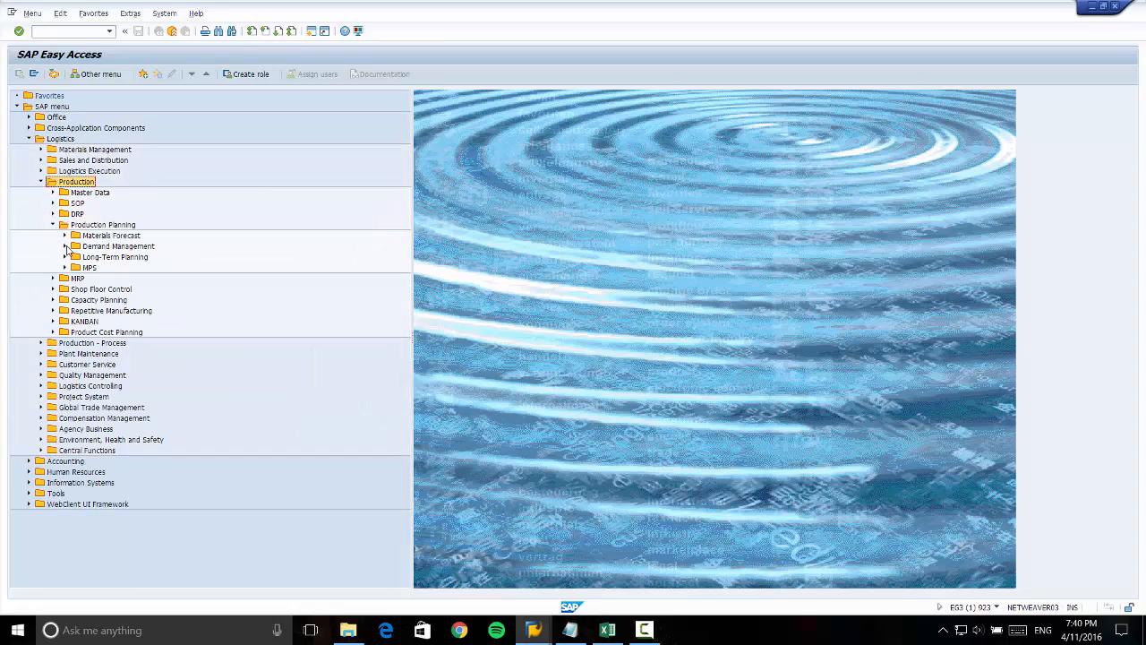
pyautogui.click(64, 246)
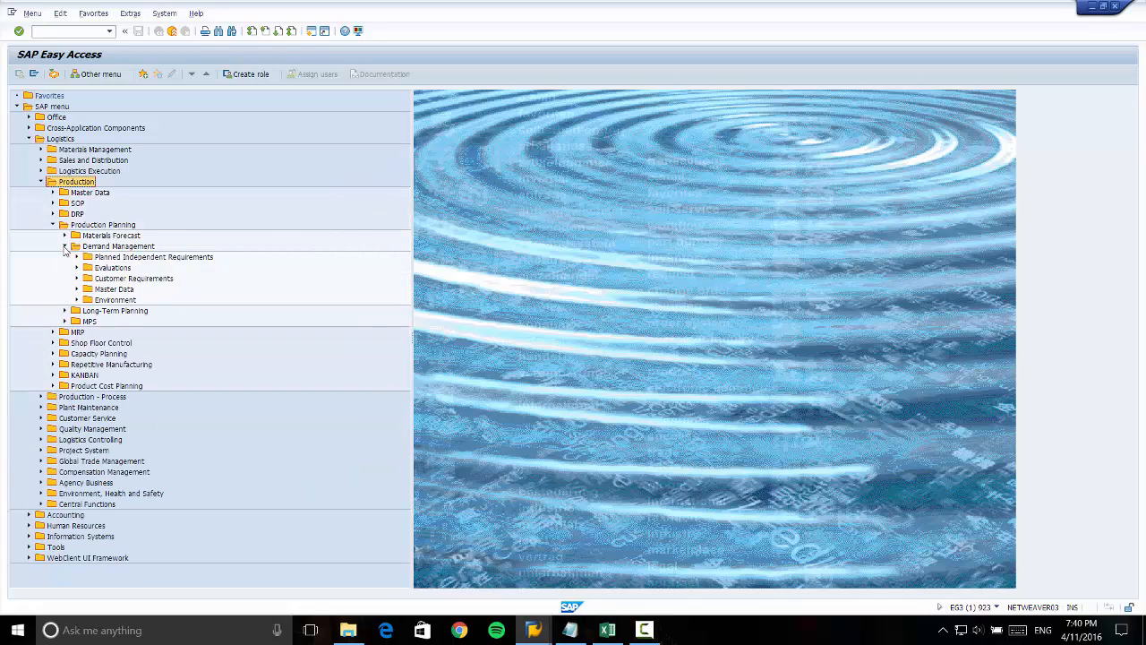
pyautogui.click(77, 258)
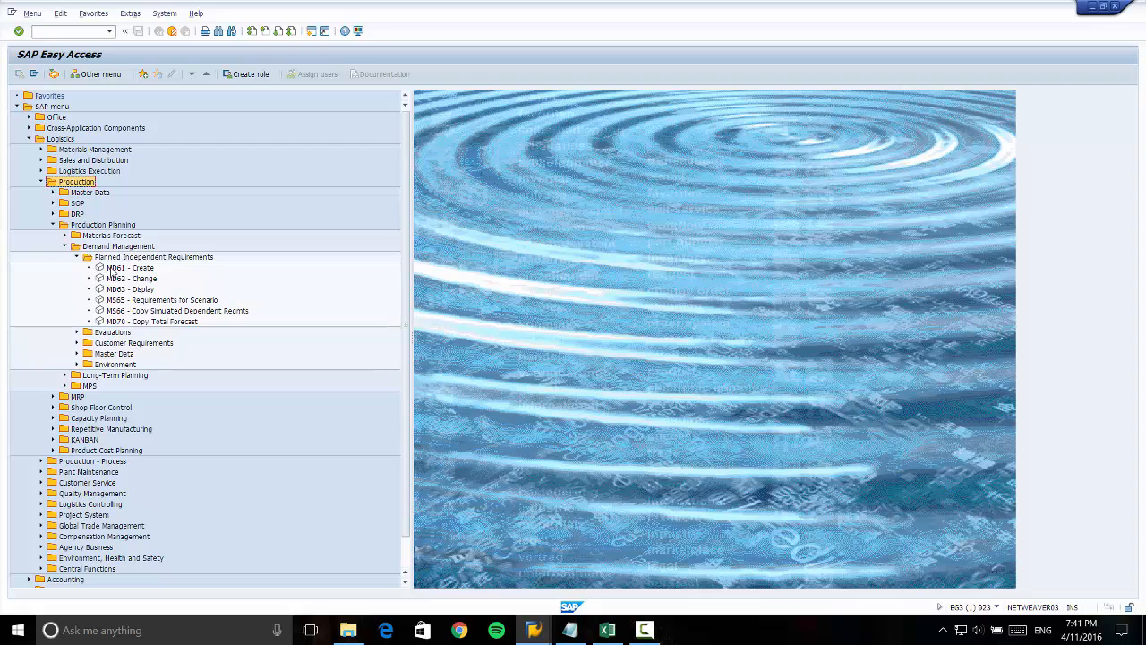
pyautogui.click(112, 268)
pyautogui.doubleClick(112, 268)
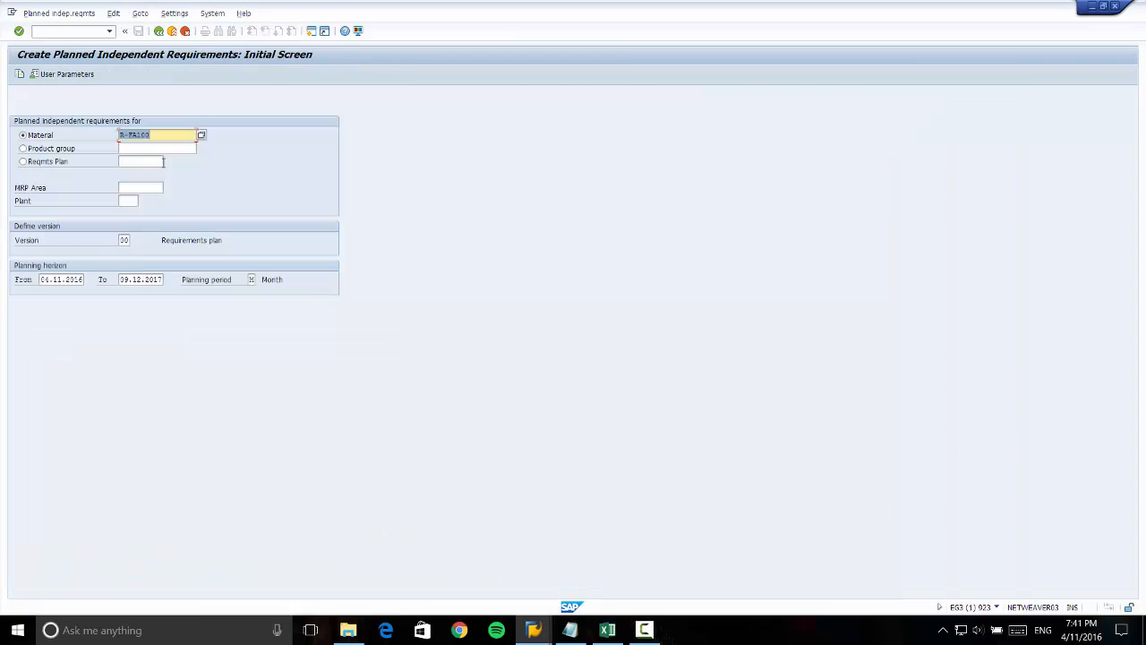
# - Open the planning table for material R-FA100 in plant 1000
pyautogui.click(161, 136)
pyautogui.click(136, 201)
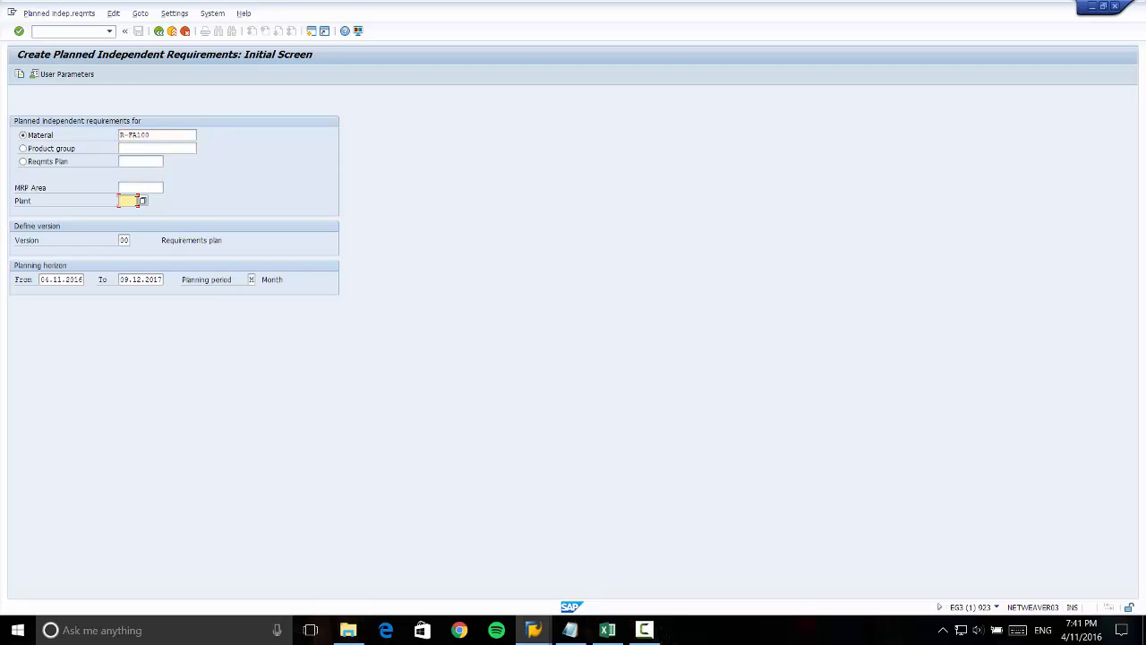
pyautogui.write('1000')
pyautogui.moveTo(283, 283); pyautogui.dragTo(260, 281)
pyautogui.click(133, 198)
pyautogui.press('Return')
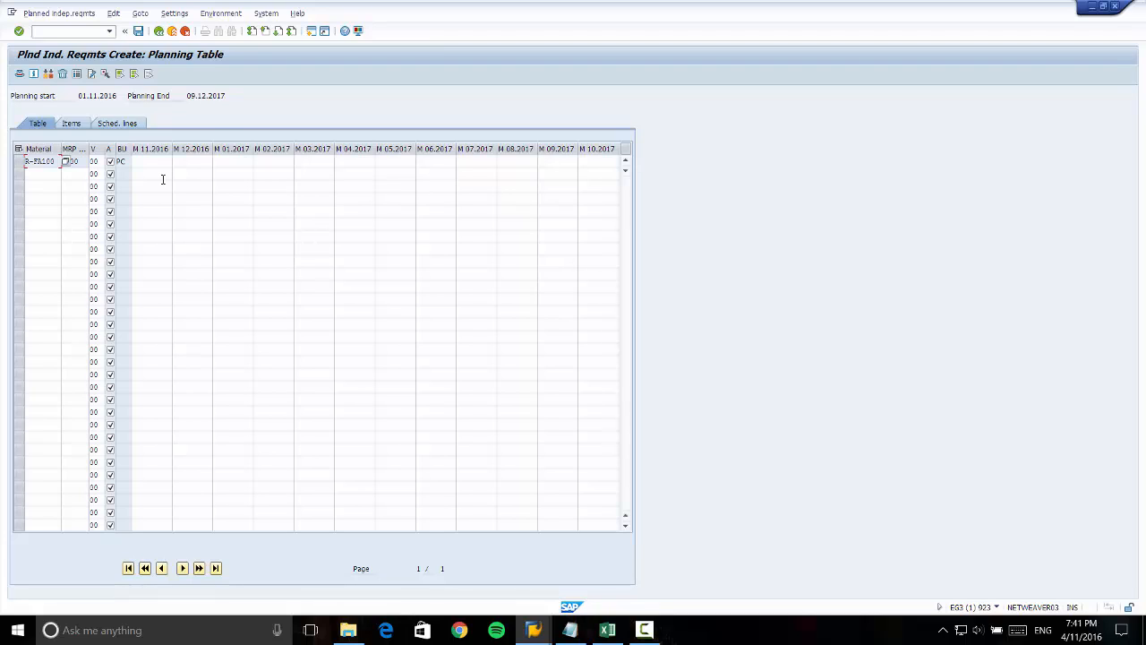
# - Enter monthly planned requirements of 70, 80, 95, 80 and 90 for January through May 2017 and save them
pyautogui.click(228, 164)
pyautogui.write('70')
pyautogui.click(269, 159)
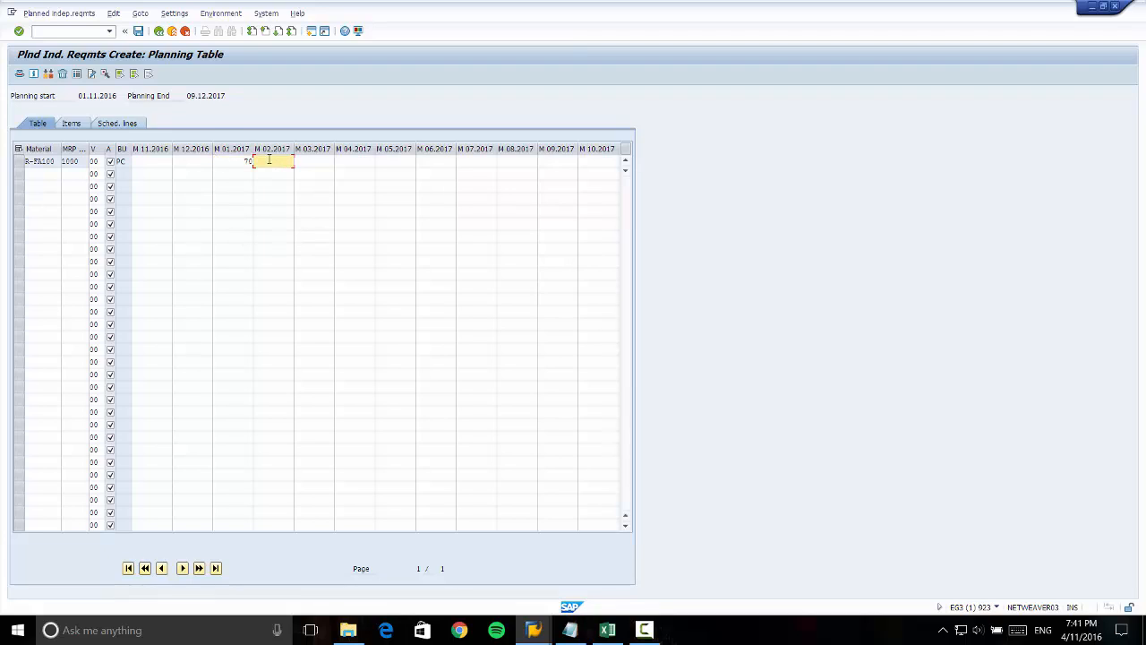
pyautogui.write('80')
pyautogui.click(309, 159)
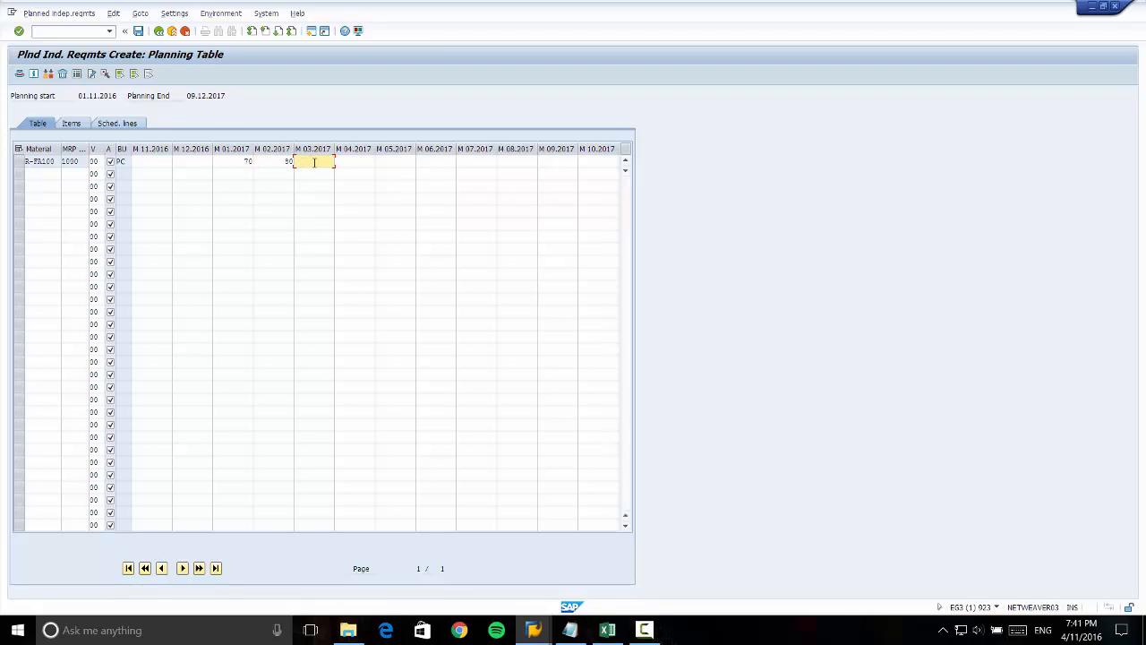
pyautogui.write('95')
pyautogui.click(345, 162)
pyautogui.write('80')
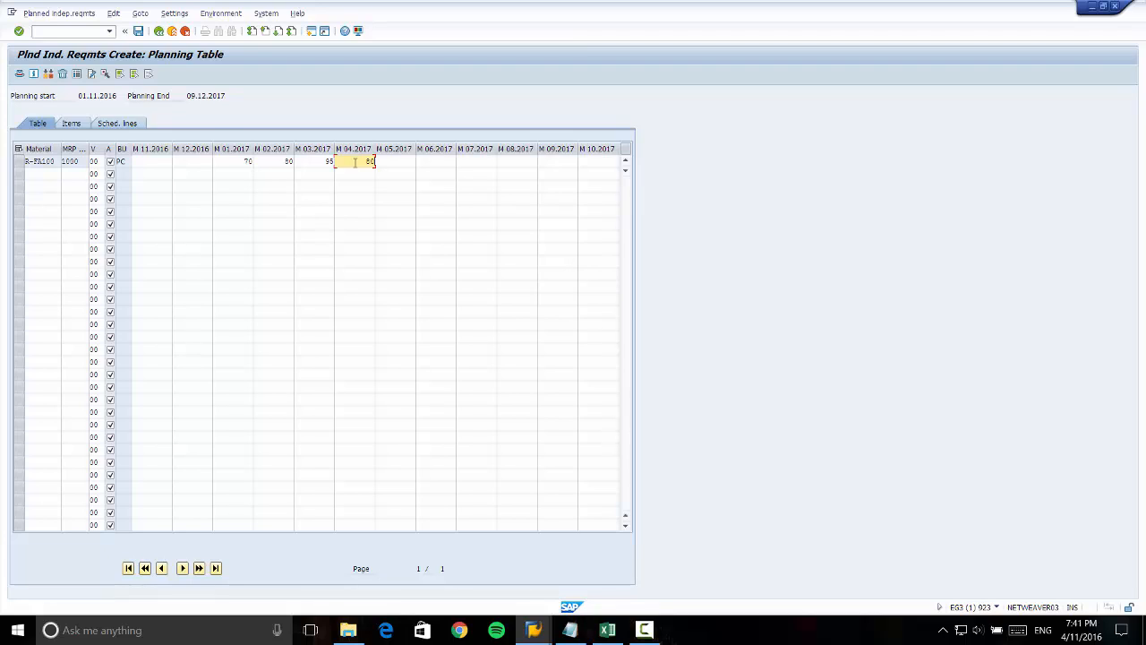
pyautogui.click(384, 165)
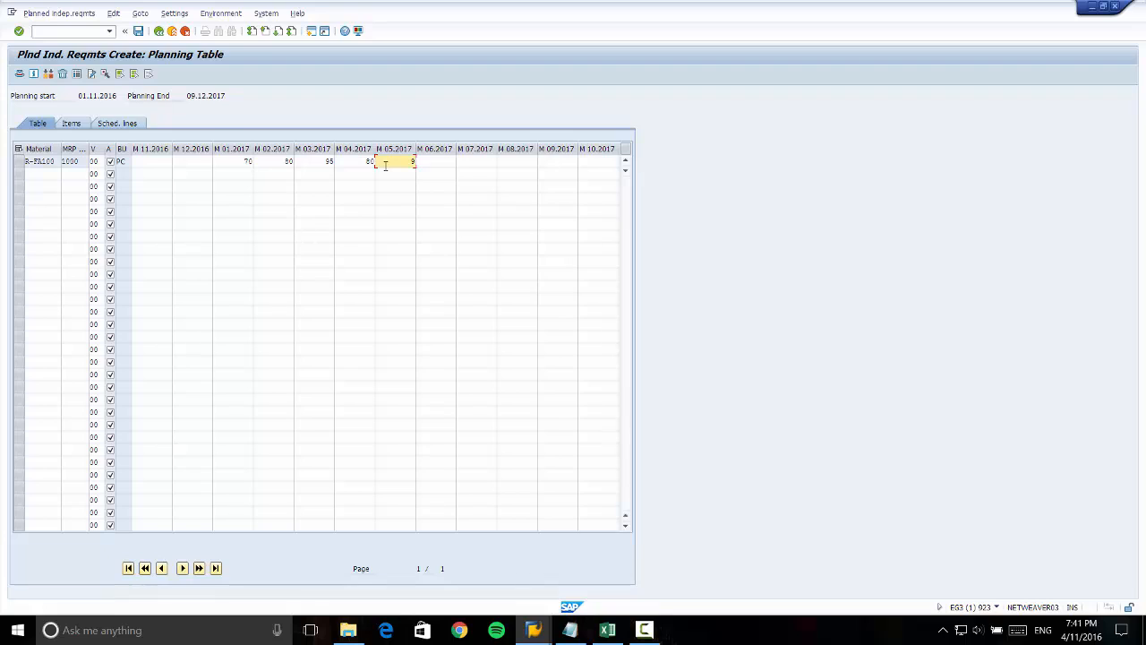
pyautogui.write('0')
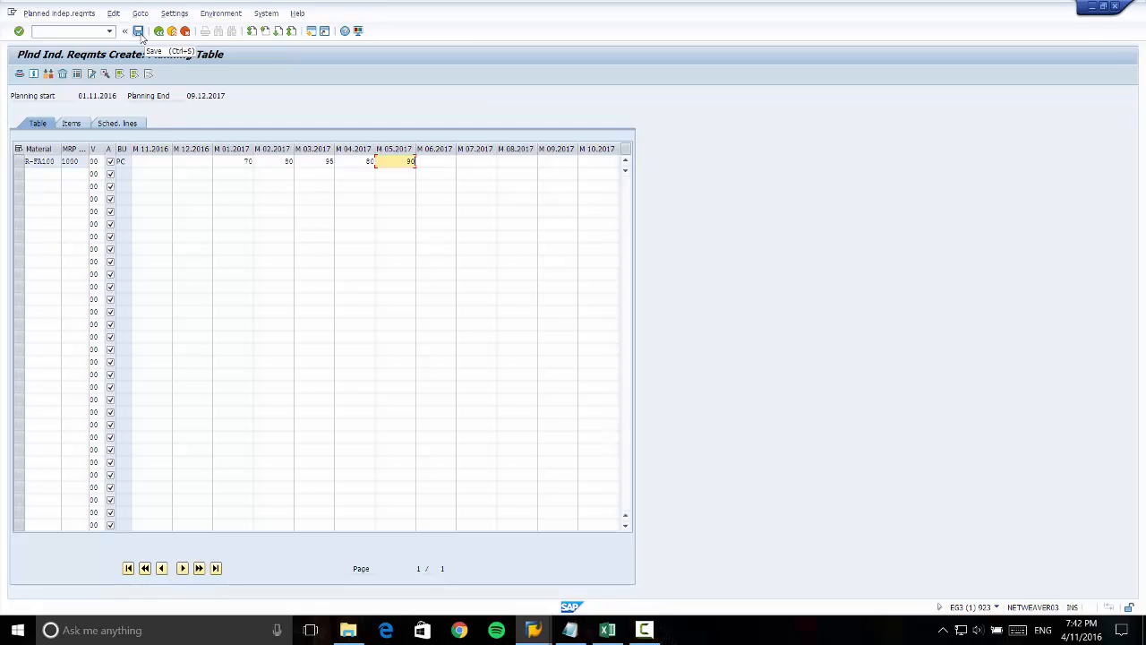
pyautogui.click(139, 32)
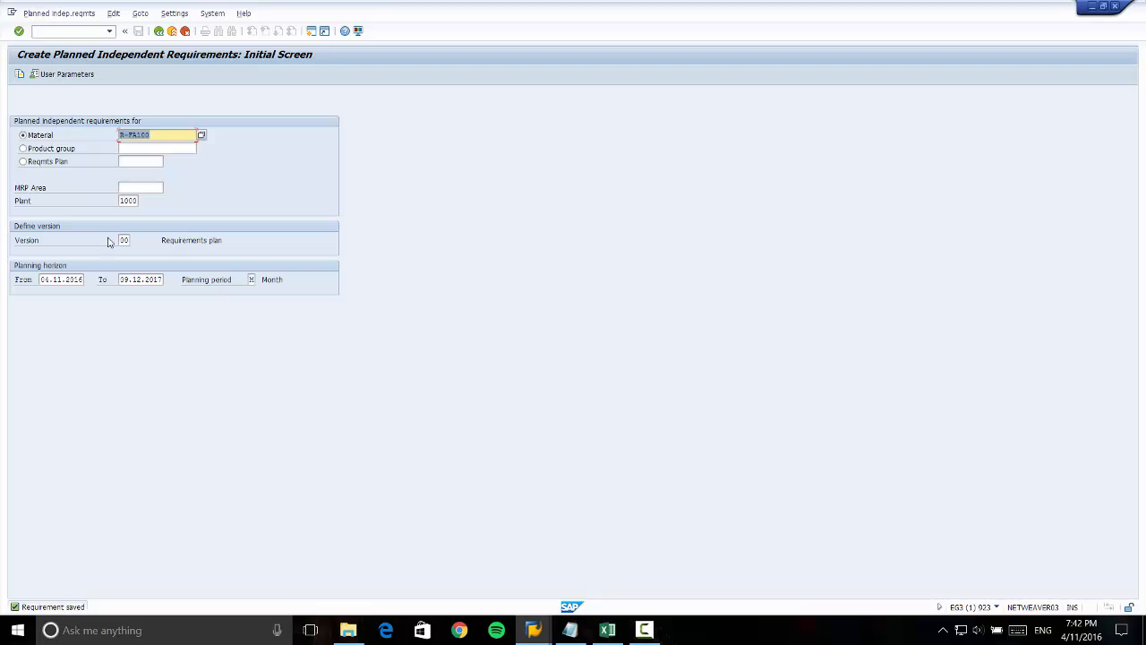
# - Exit the requirements creation and open MD04 - Stock/Requirements List under Production, MRP, Evaluations
pyautogui.click(172, 31)
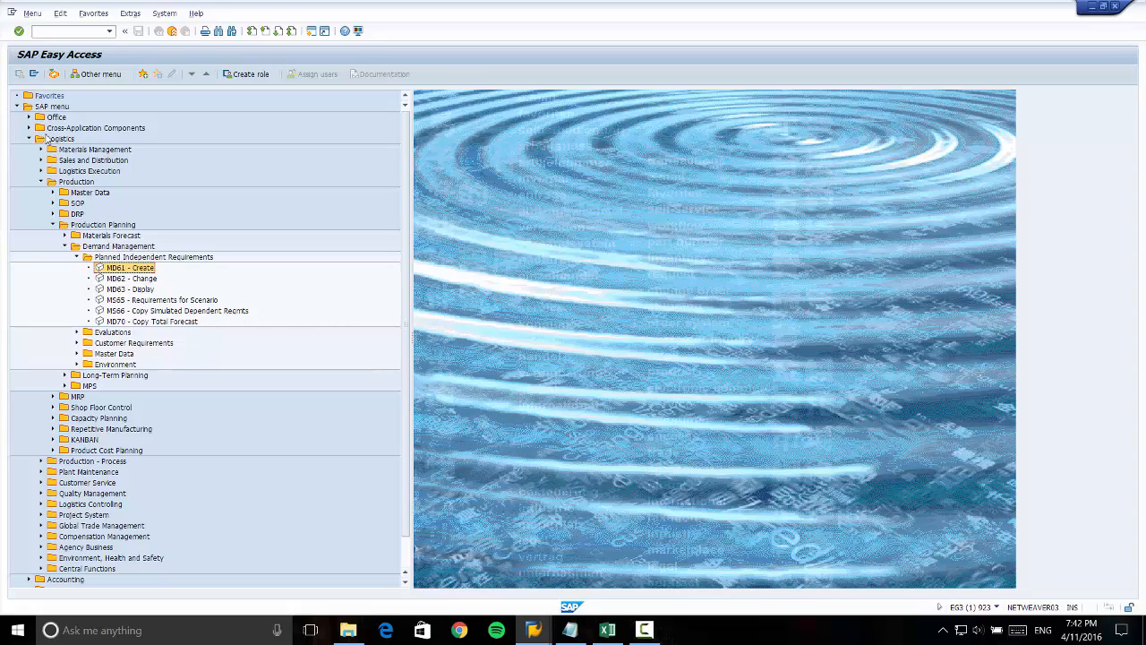
pyautogui.click(52, 139)
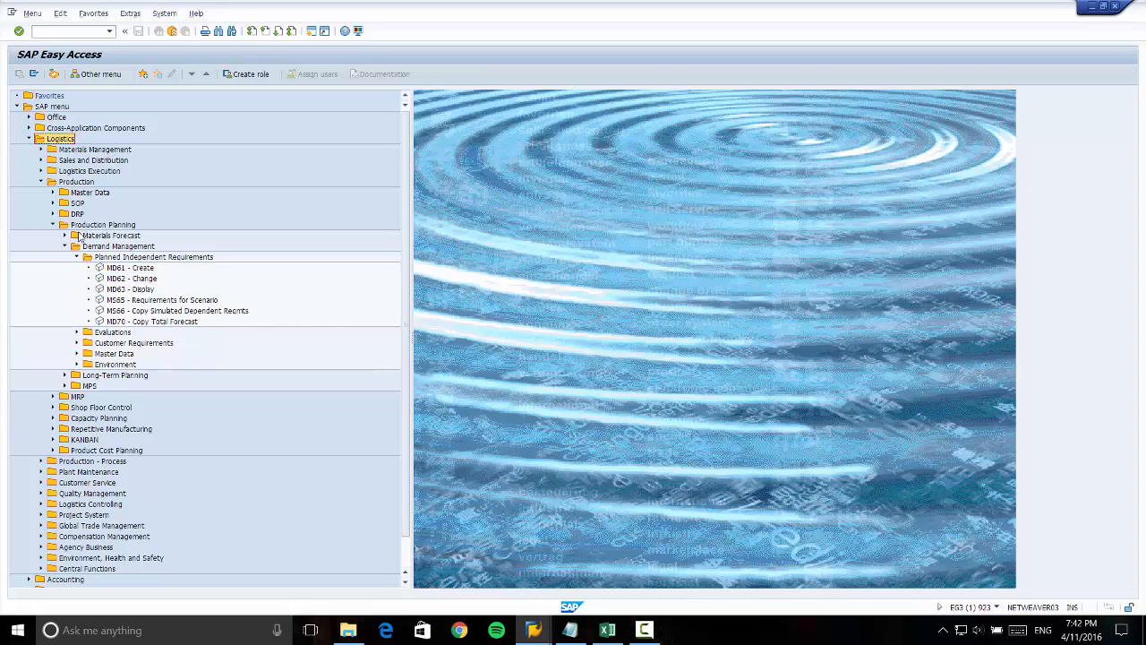
pyautogui.click(78, 183)
pyautogui.click(52, 225)
pyautogui.click(52, 235)
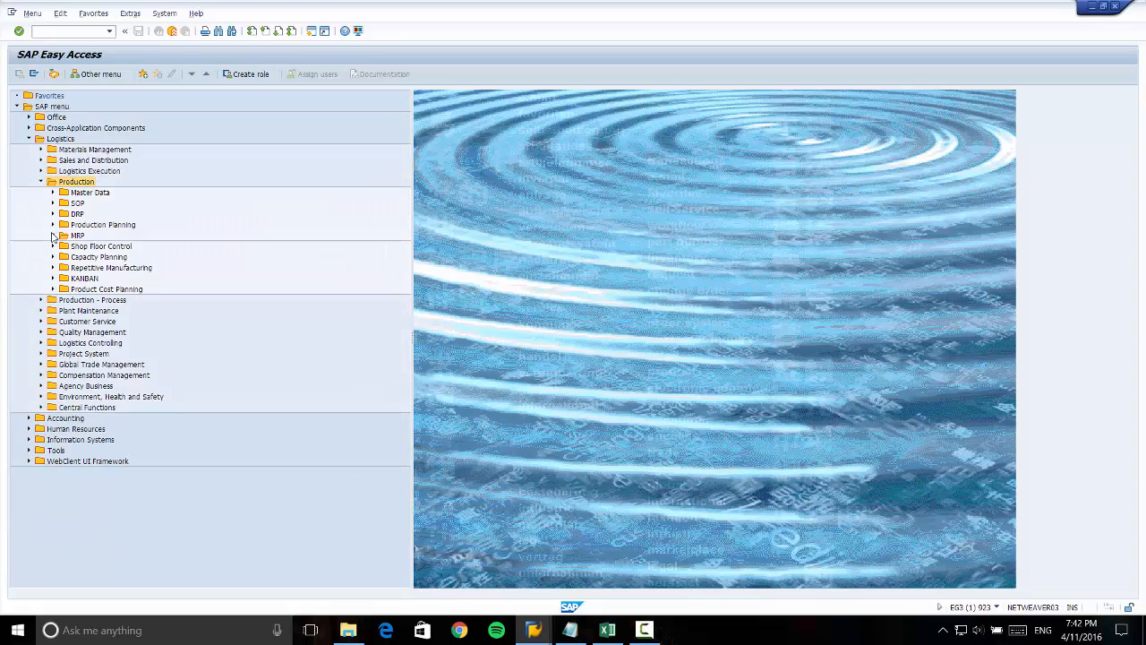
pyautogui.click(65, 267)
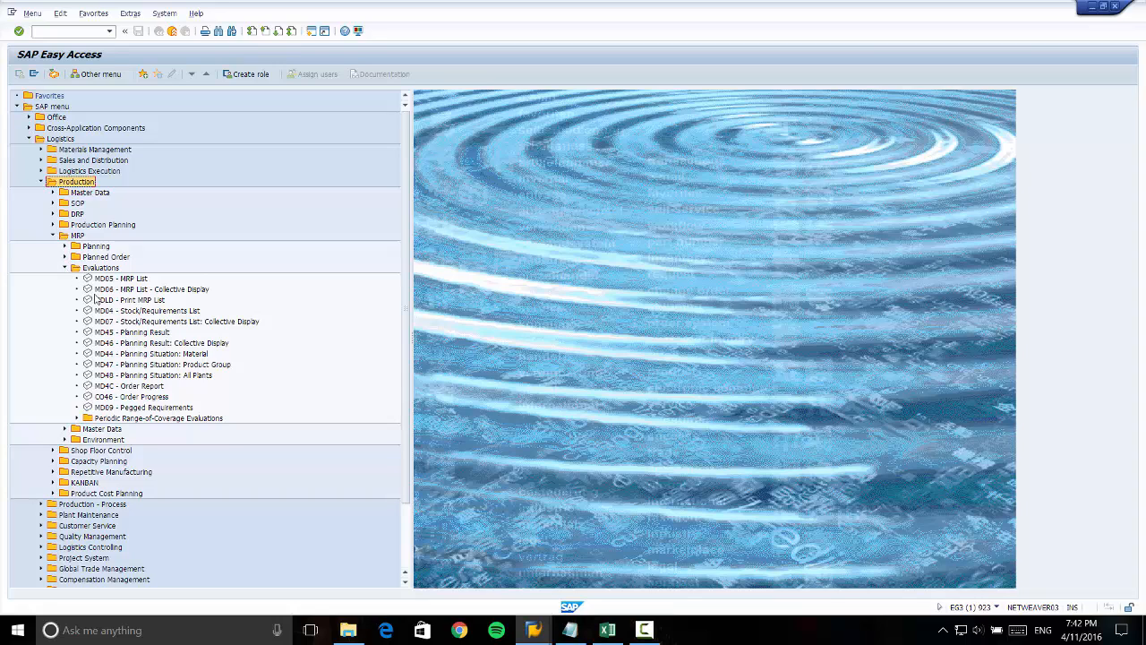
pyautogui.doubleClick(120, 312)
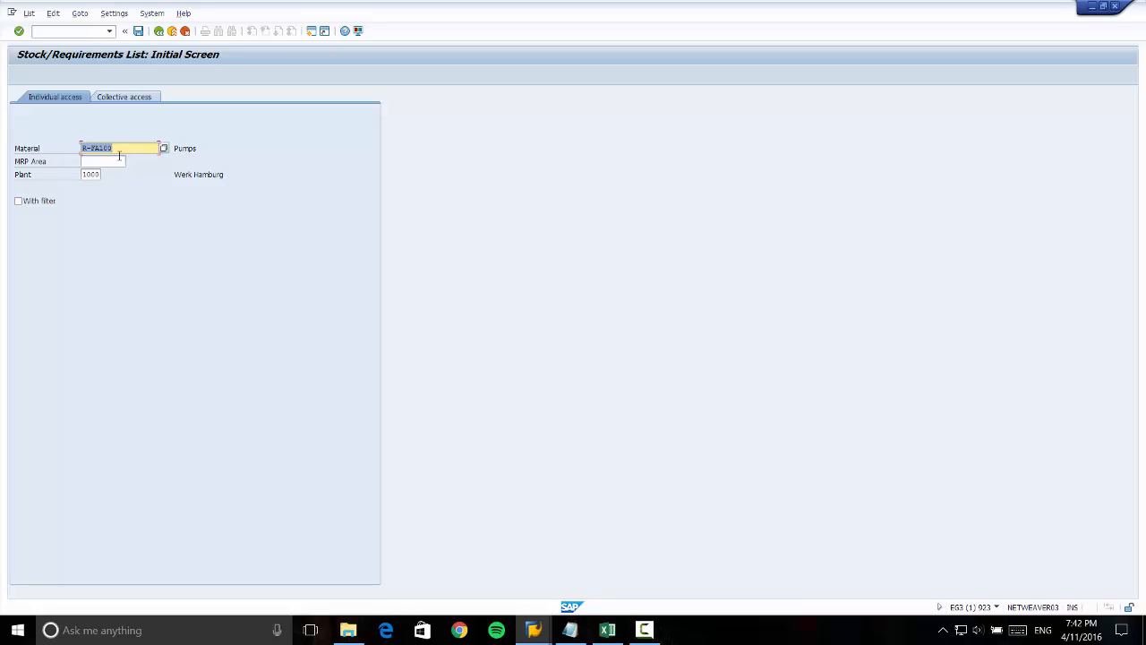
# - Display the stock/requirements list for material R-FA100 in plant 1000 to examine the independent requirements and available quantities
pyautogui.click(120, 151)
pyautogui.click(99, 176)
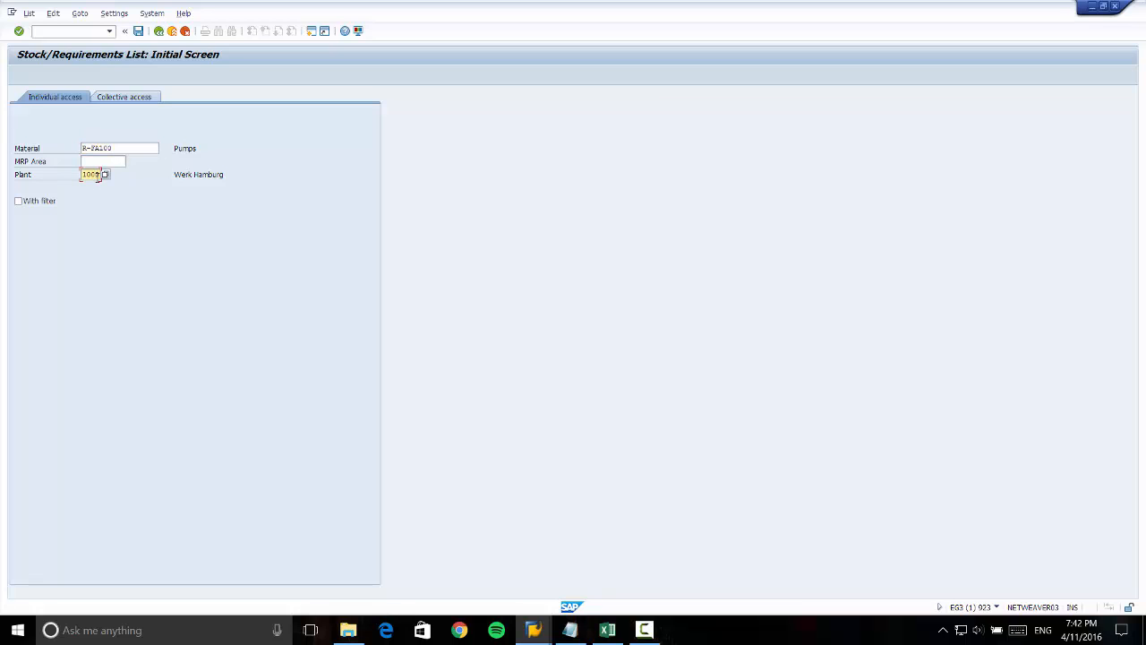
pyautogui.press('Return')
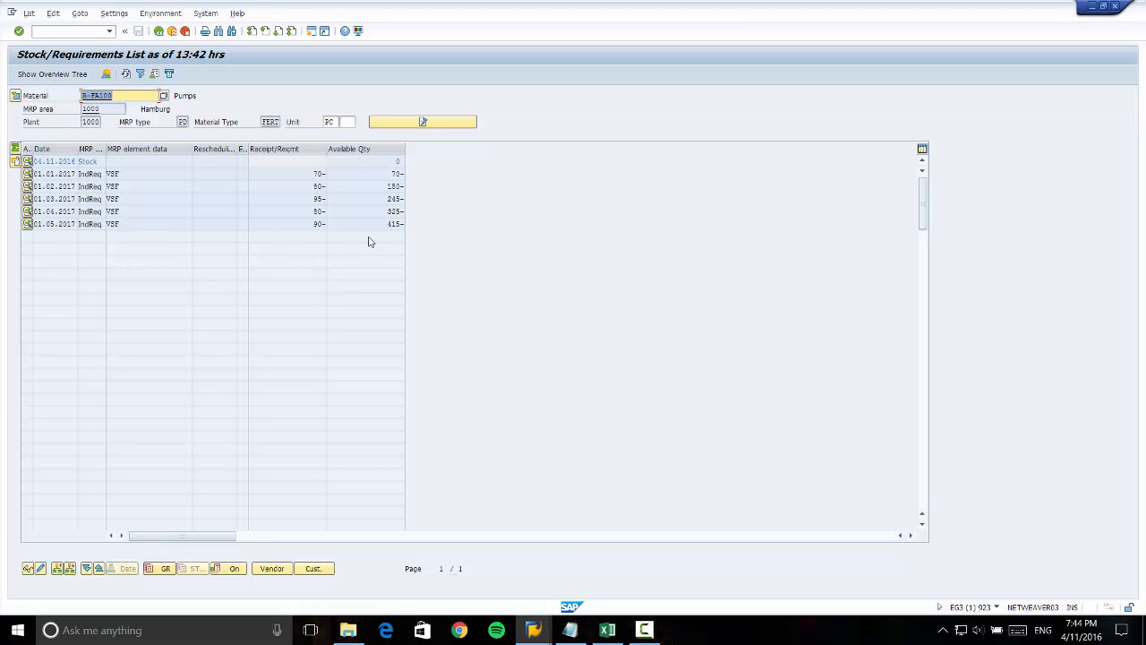
# - Exit the stock/requirements list and open MD02 - Multilevel Single-Item Planning under Production, MRP, Planning
pyautogui.click(173, 32)
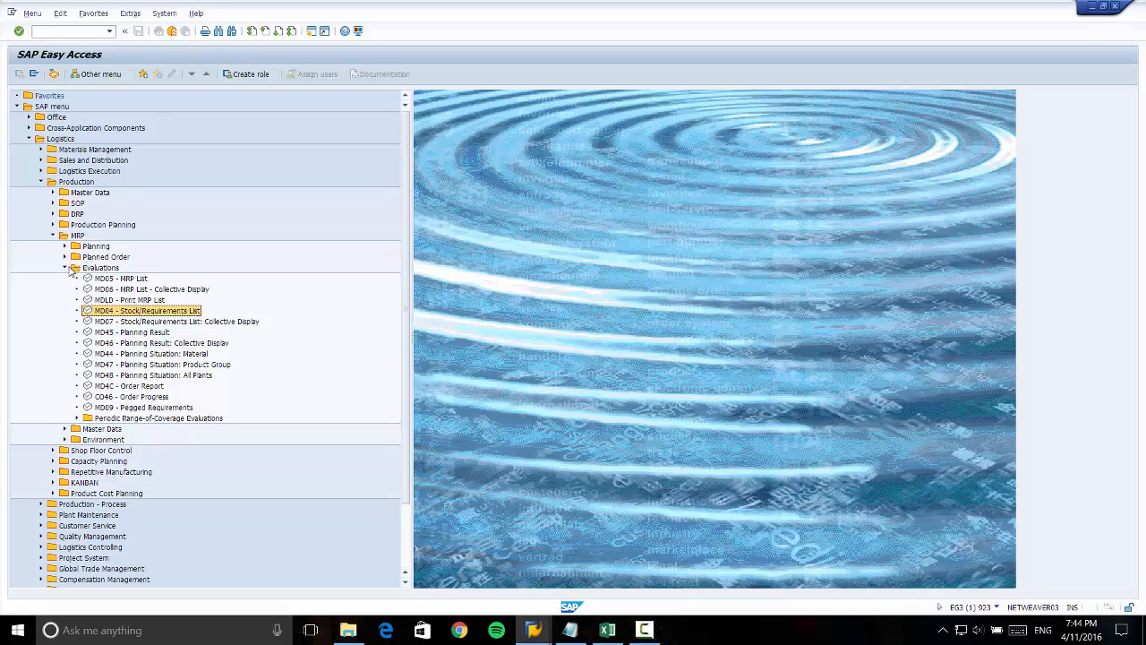
pyautogui.click(66, 268)
pyautogui.click(54, 236)
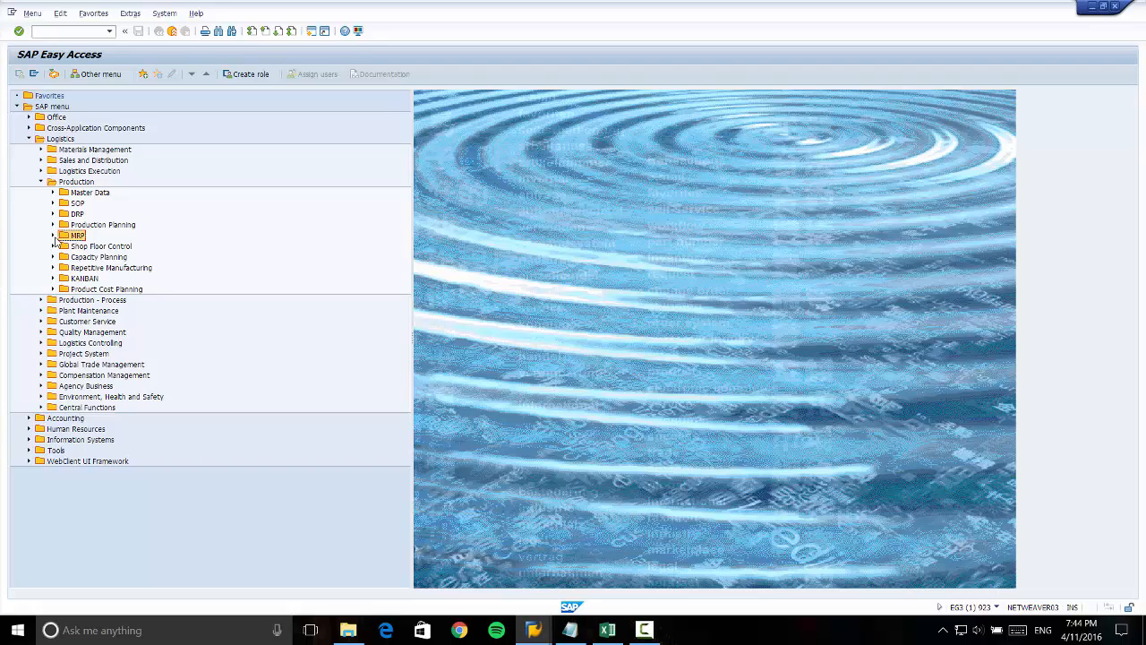
pyautogui.click(50, 143)
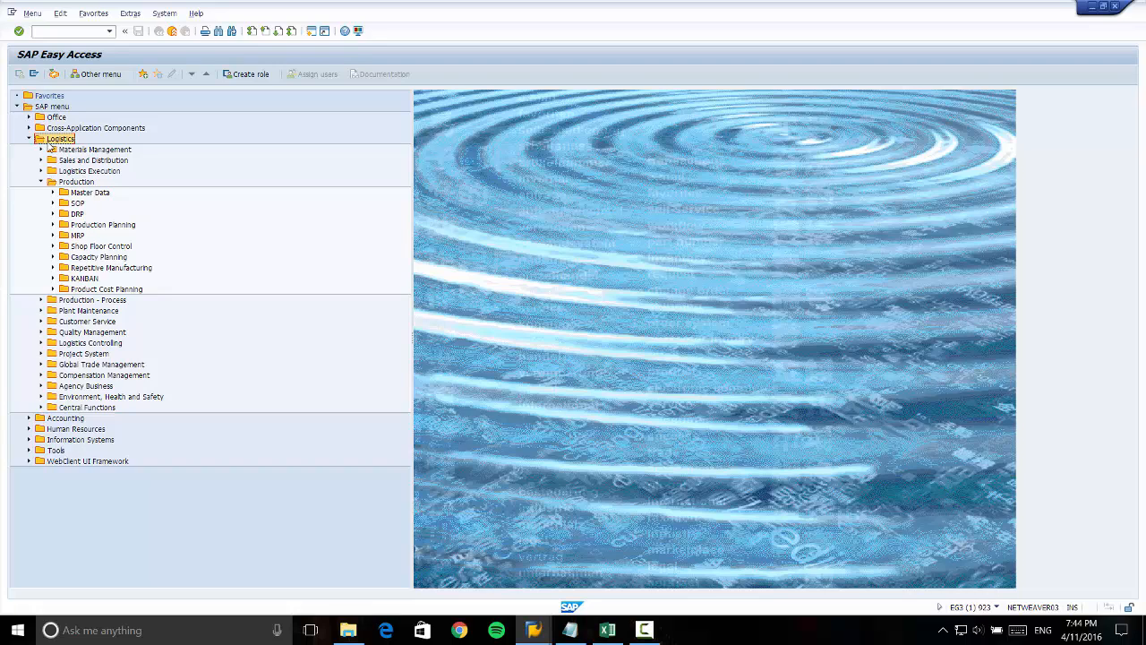
pyautogui.click(65, 184)
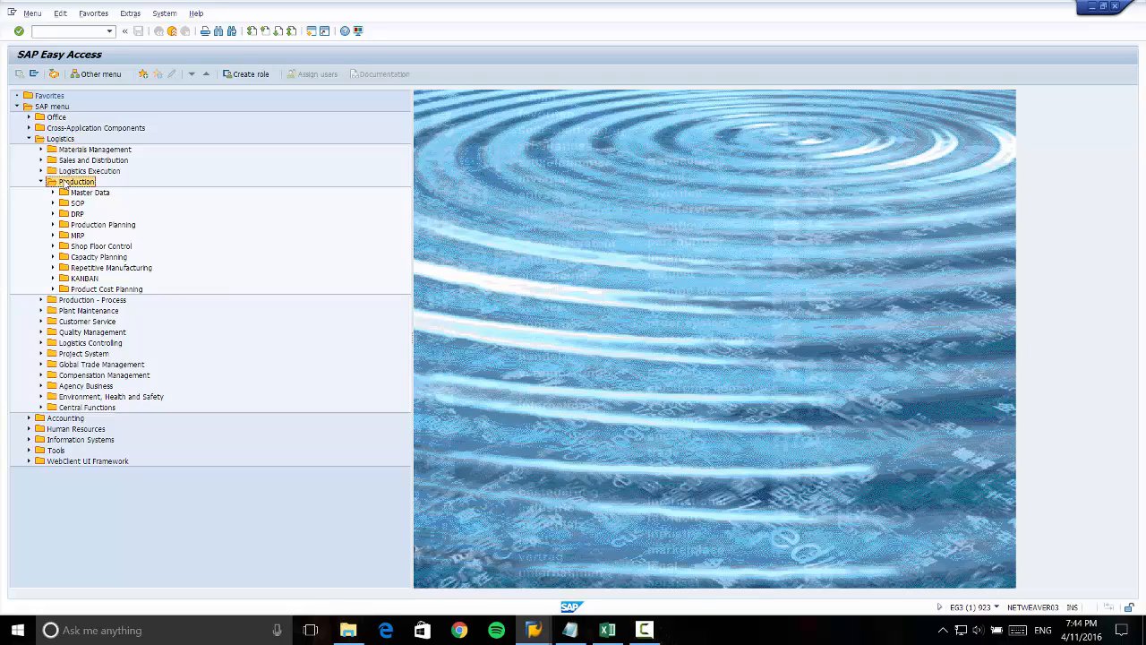
pyautogui.click(53, 236)
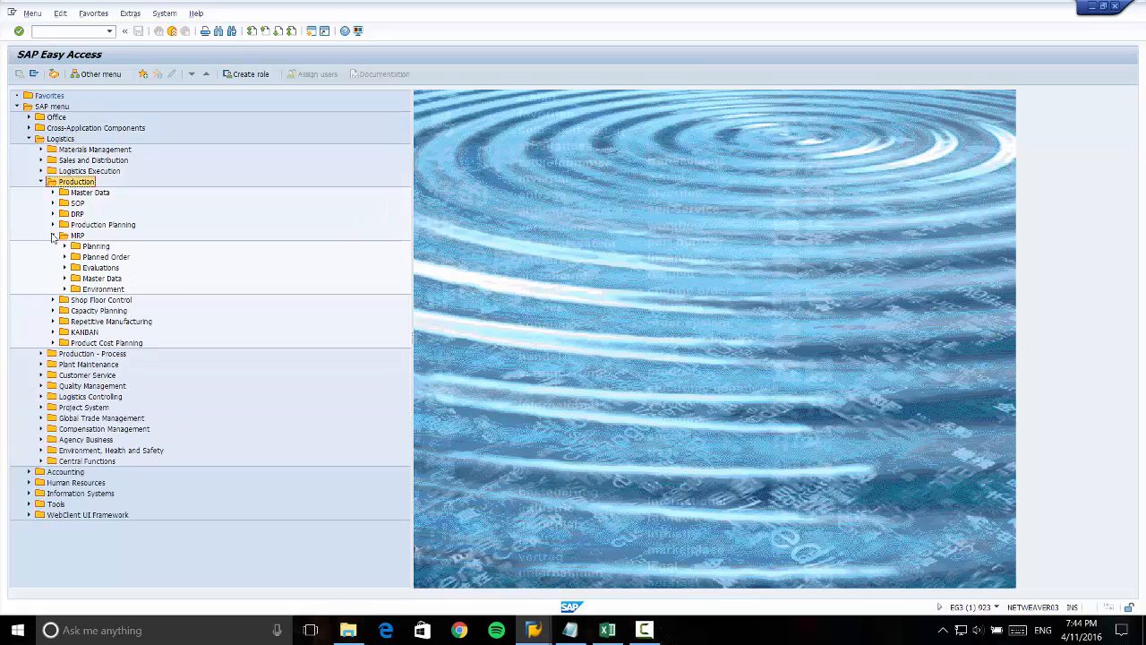
pyautogui.click(64, 246)
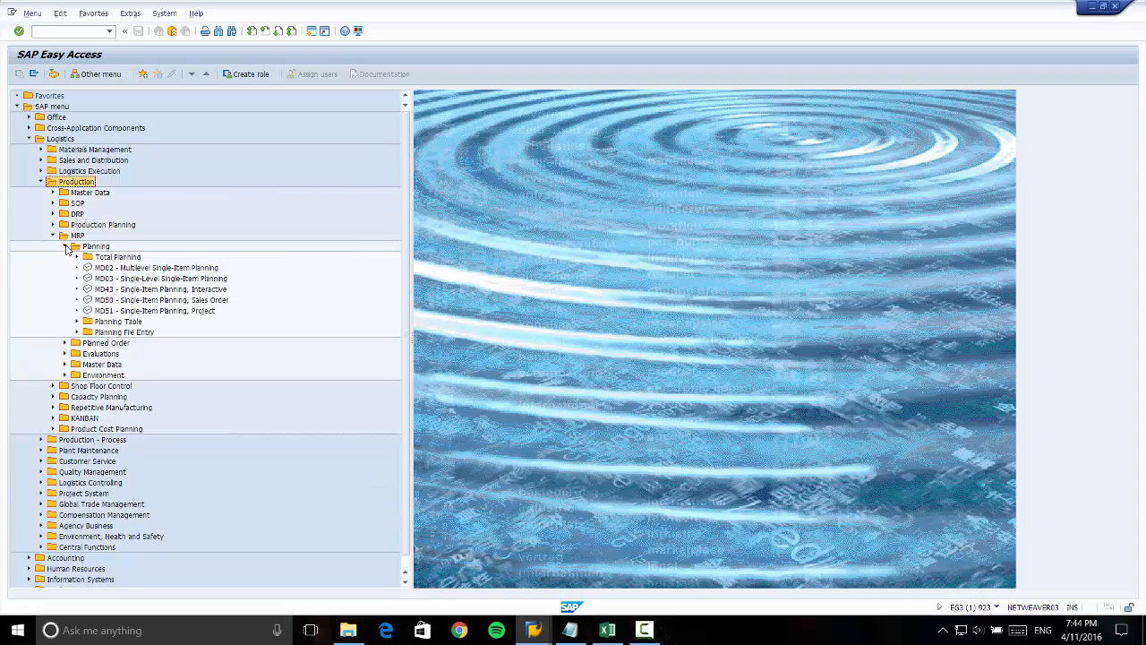
pyautogui.doubleClick(136, 268)
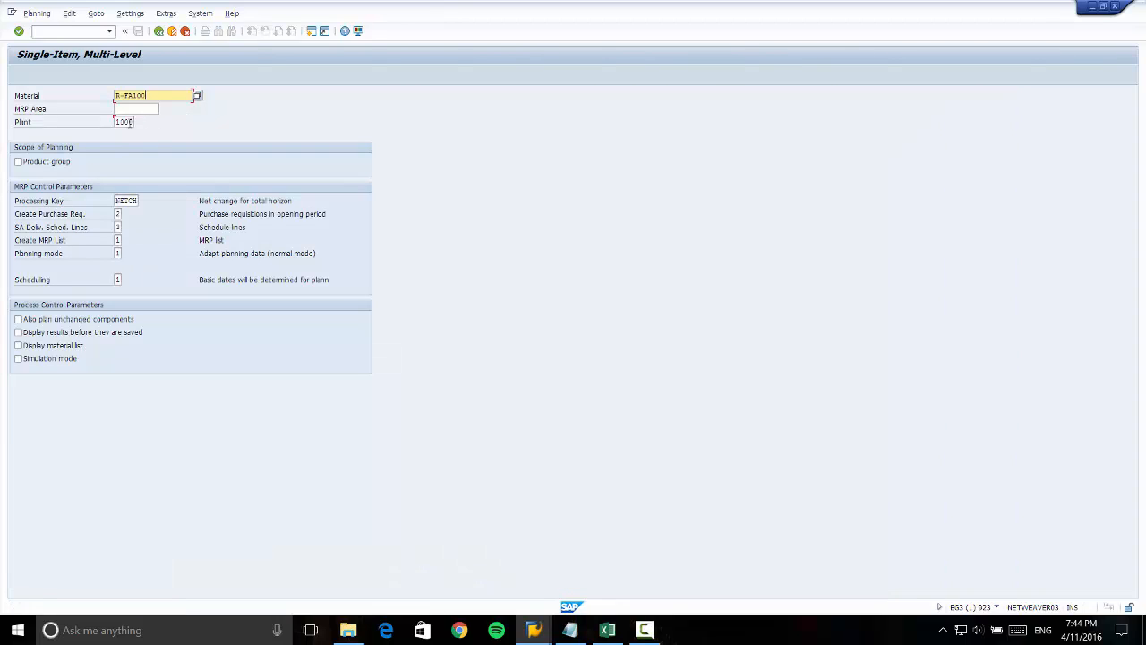
# - Run multilevel single-item planning for material R-FA100 in plant 1000 and review the planning run statistics
pyautogui.click(128, 122)
pyautogui.press('Return')
pyautogui.press('Return')
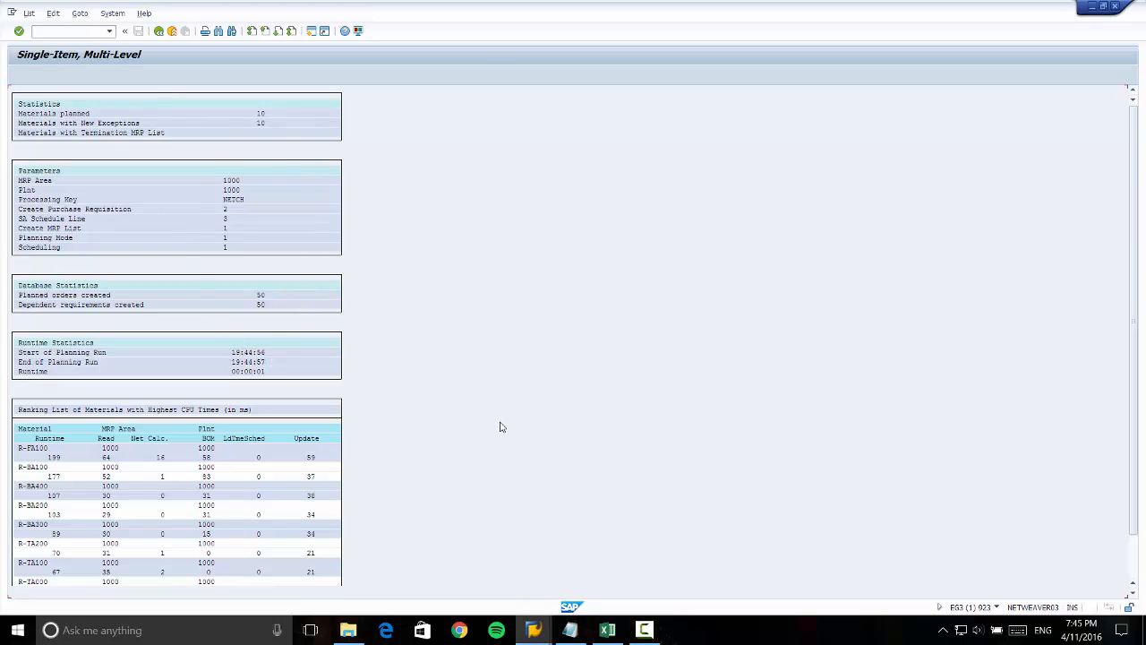
pyautogui.scroll(-2, 501, 427)
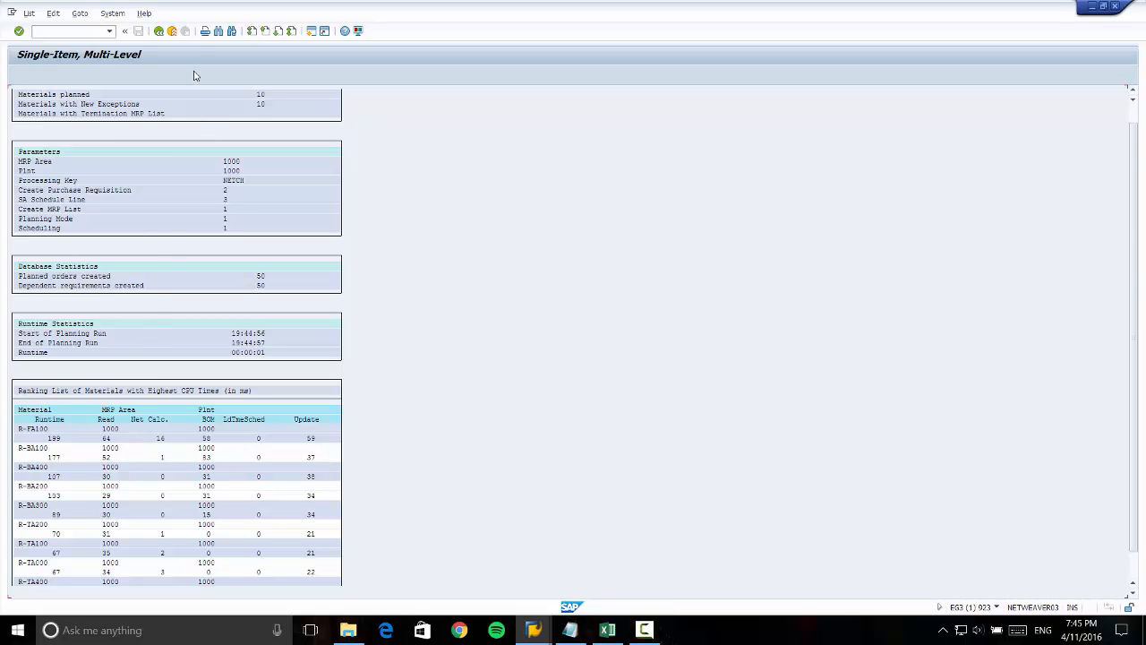
# - Exit the planning run results and reopen MD04 - Stock/Requirements List under MRP, Evaluations
pyautogui.click(172, 32)
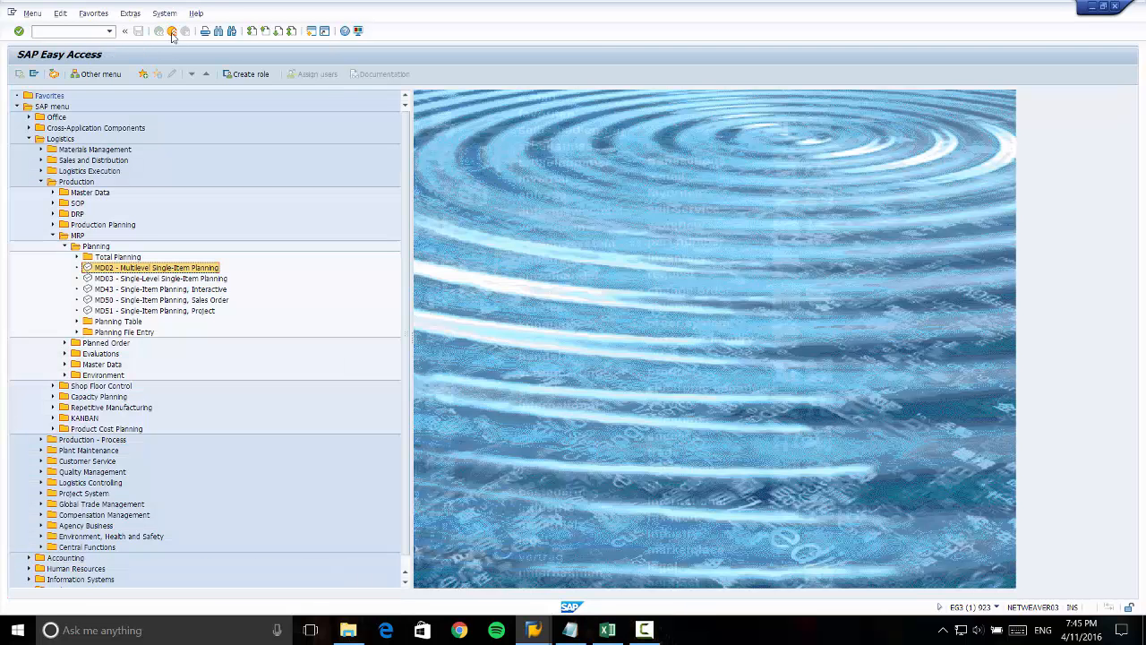
pyautogui.click(67, 137)
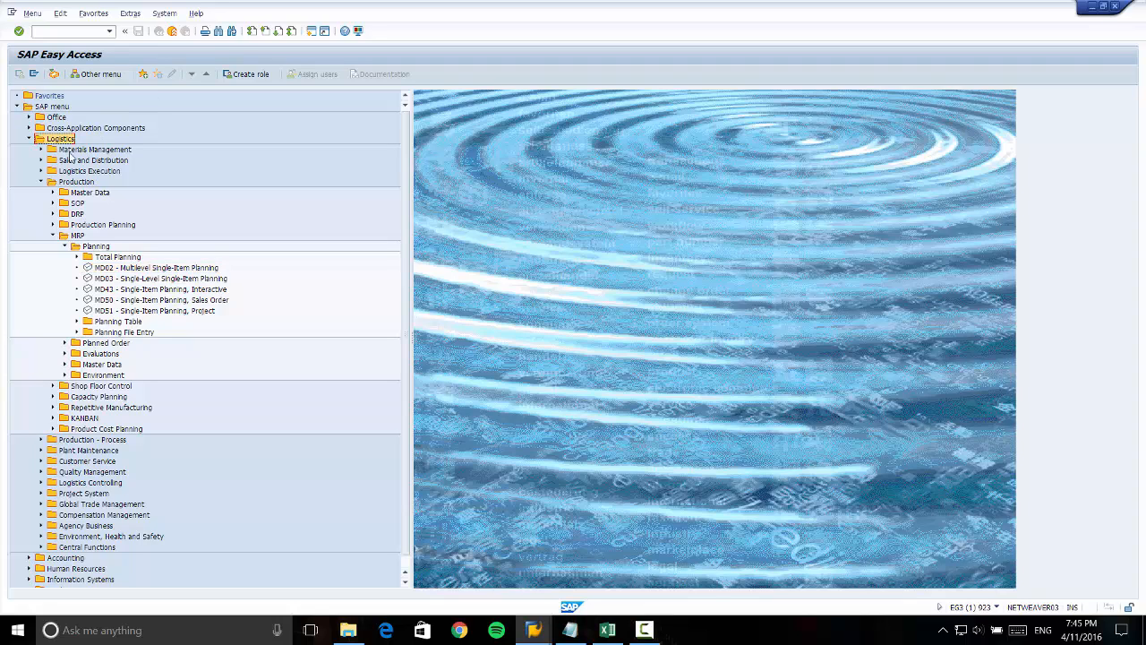
pyautogui.click(80, 182)
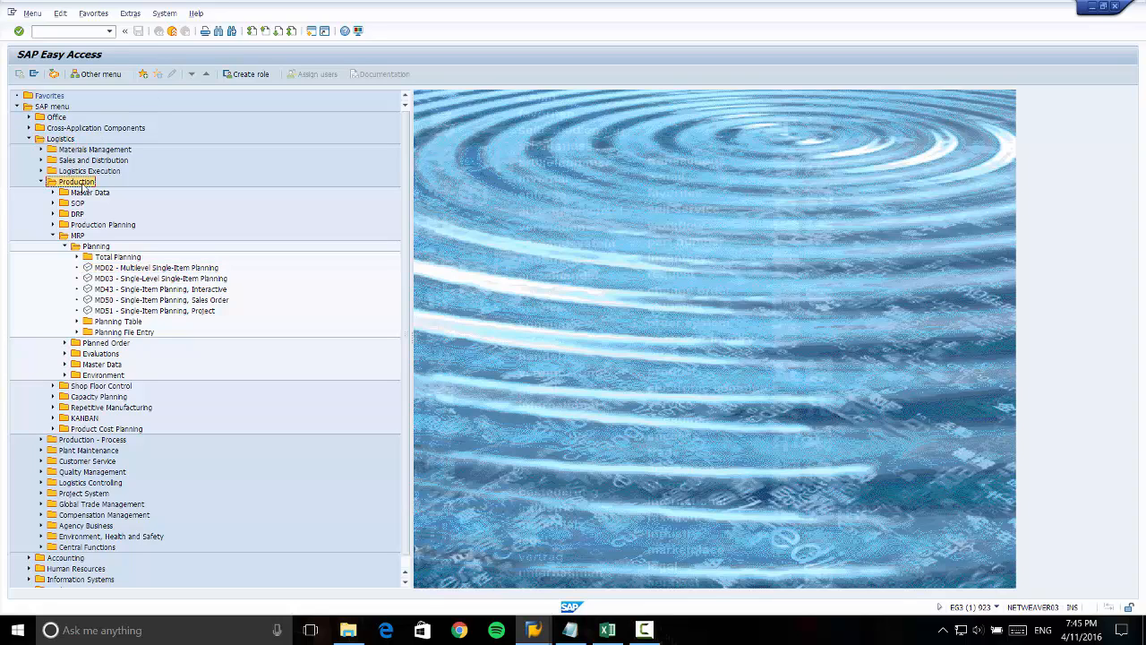
pyautogui.click(81, 235)
pyautogui.click(64, 245)
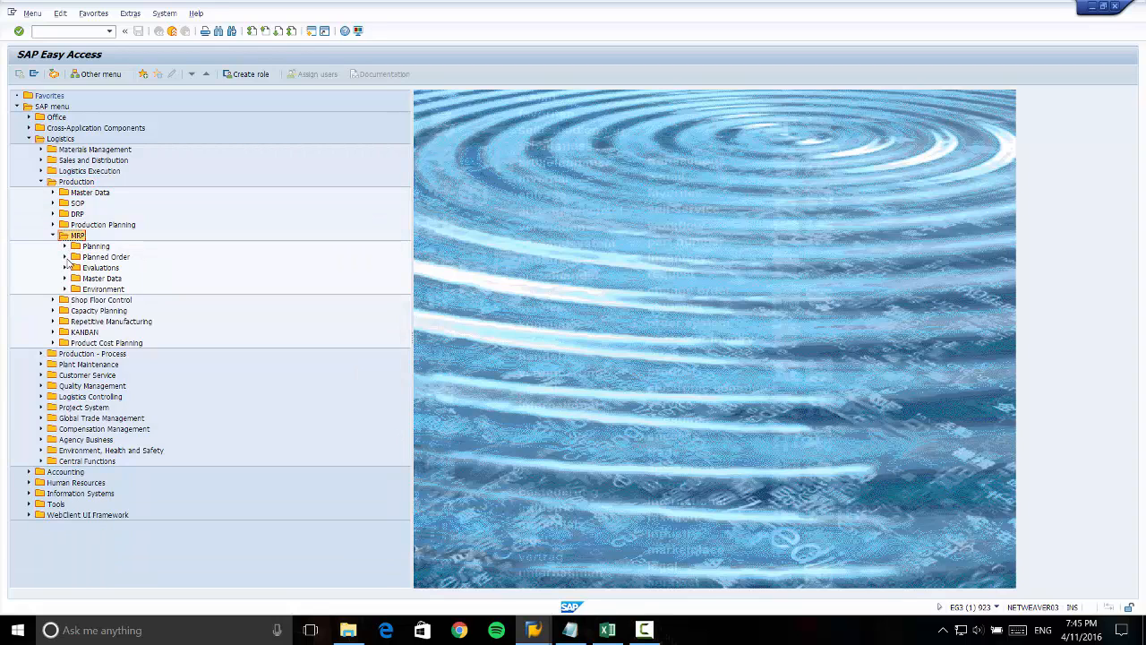
pyautogui.click(66, 268)
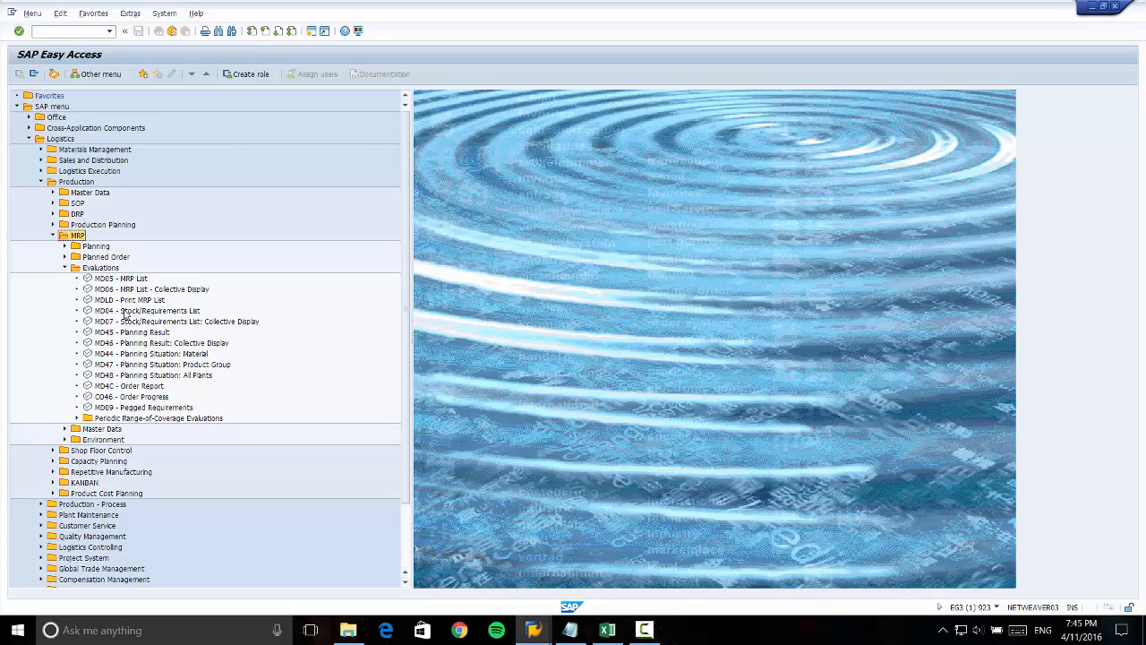
pyautogui.doubleClick(143, 310)
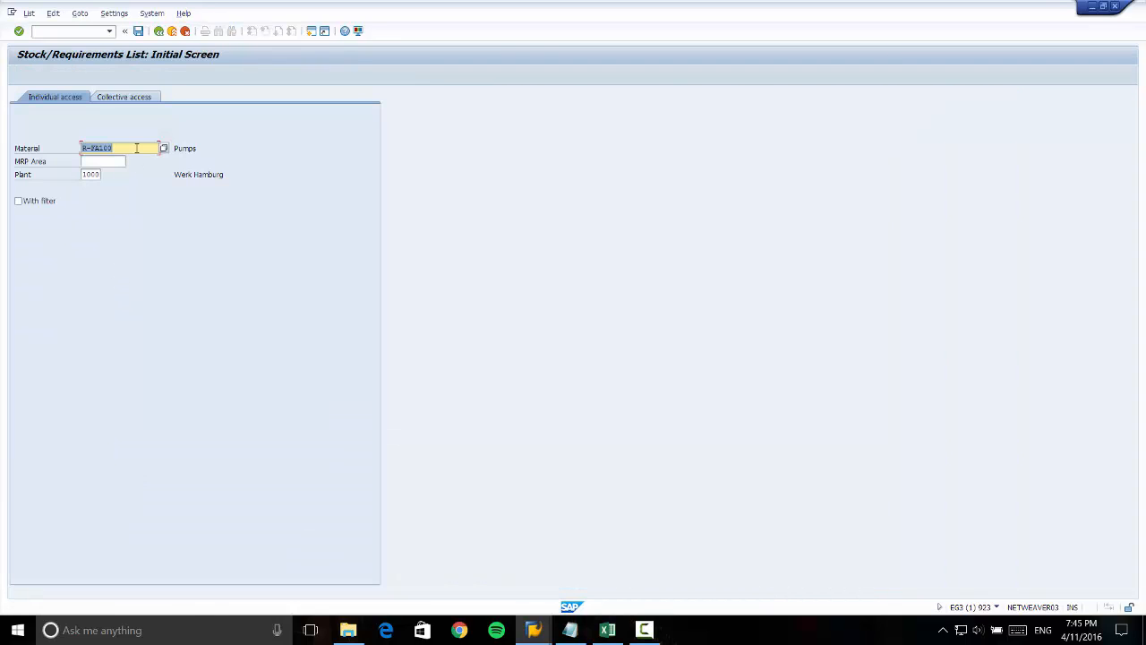
# - Display the stock/requirements list for material R-FA100 in plant 1000 to examine planned orders against the independent requirements
pyautogui.click(136, 148)
pyautogui.click(100, 175)
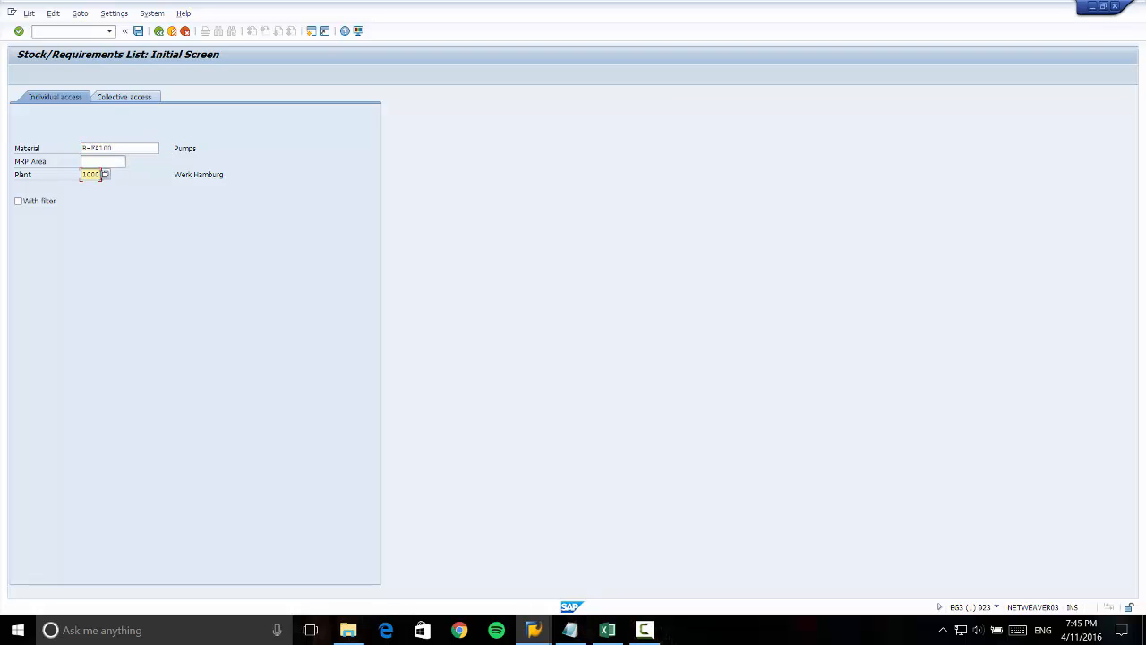
pyautogui.press('Return')
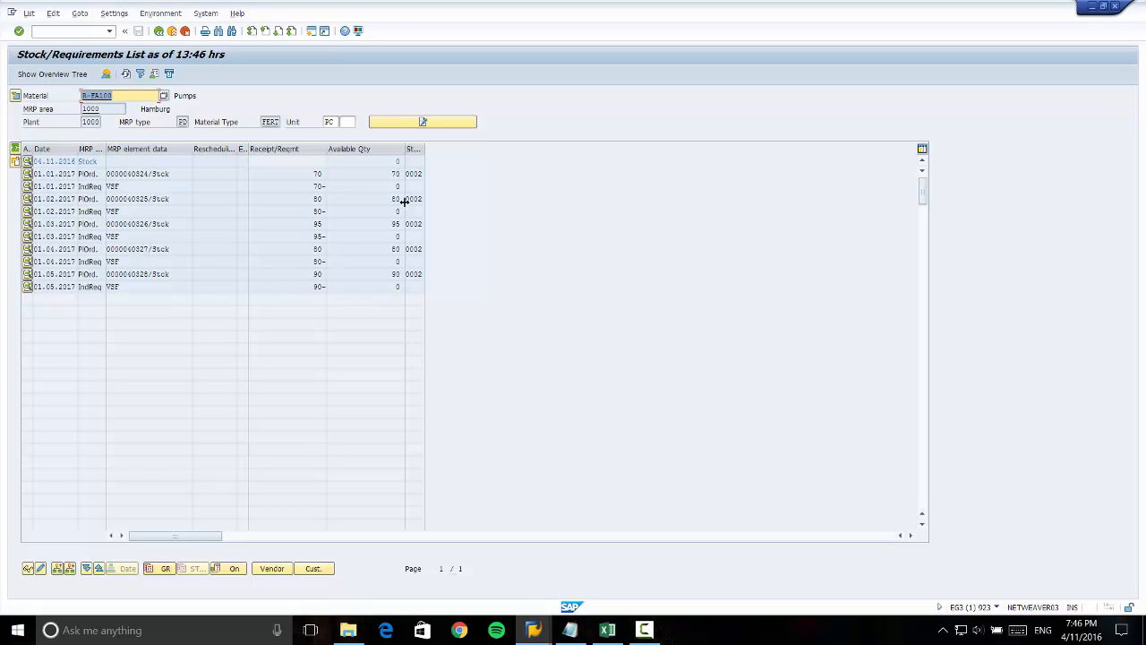
# - Read the tasks in exercise unit 4.txt in Notepad and examine the pump's receipts and available quantities in the SAP stock/requirements list
pyautogui.click(564, 630)
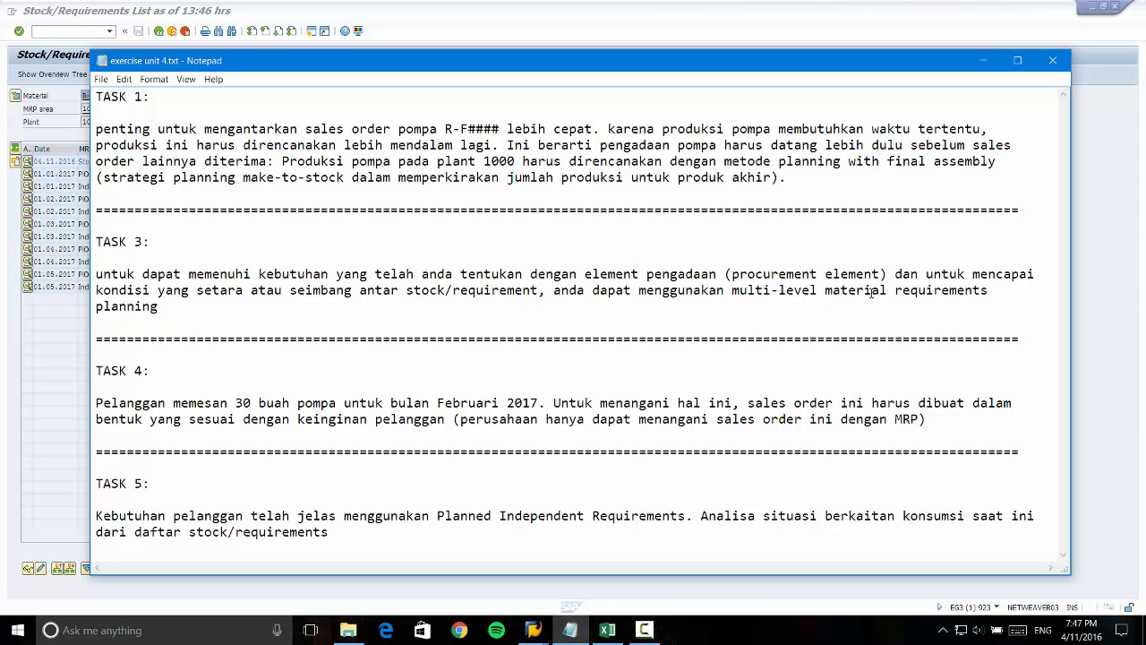
pyautogui.click(982, 60)
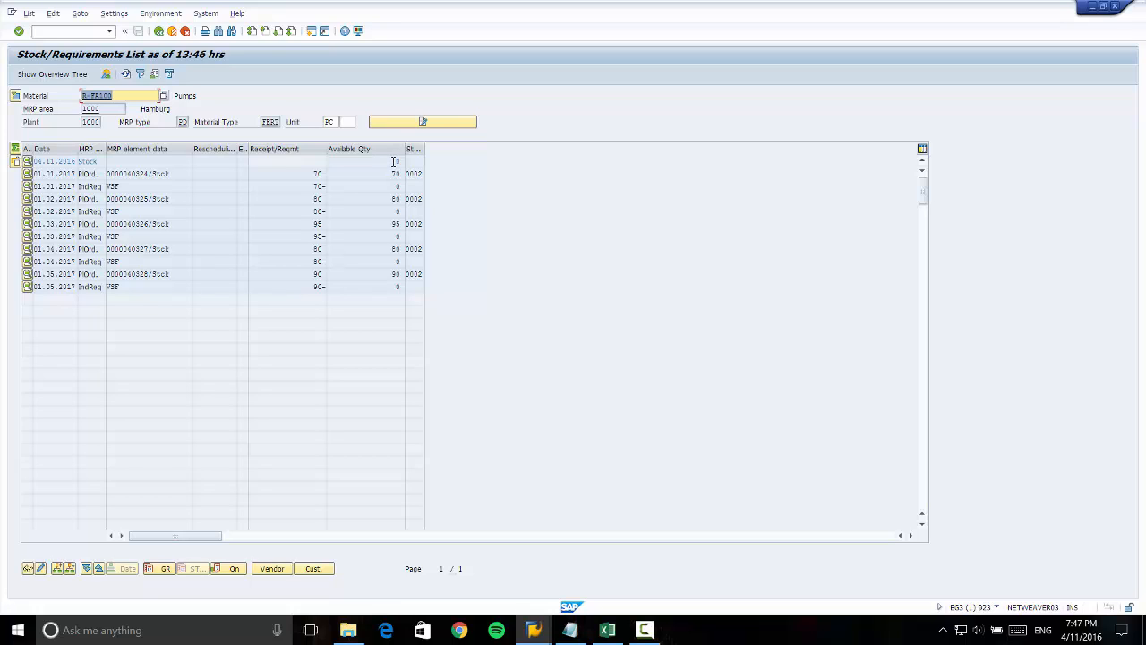
pyautogui.click(395, 161)
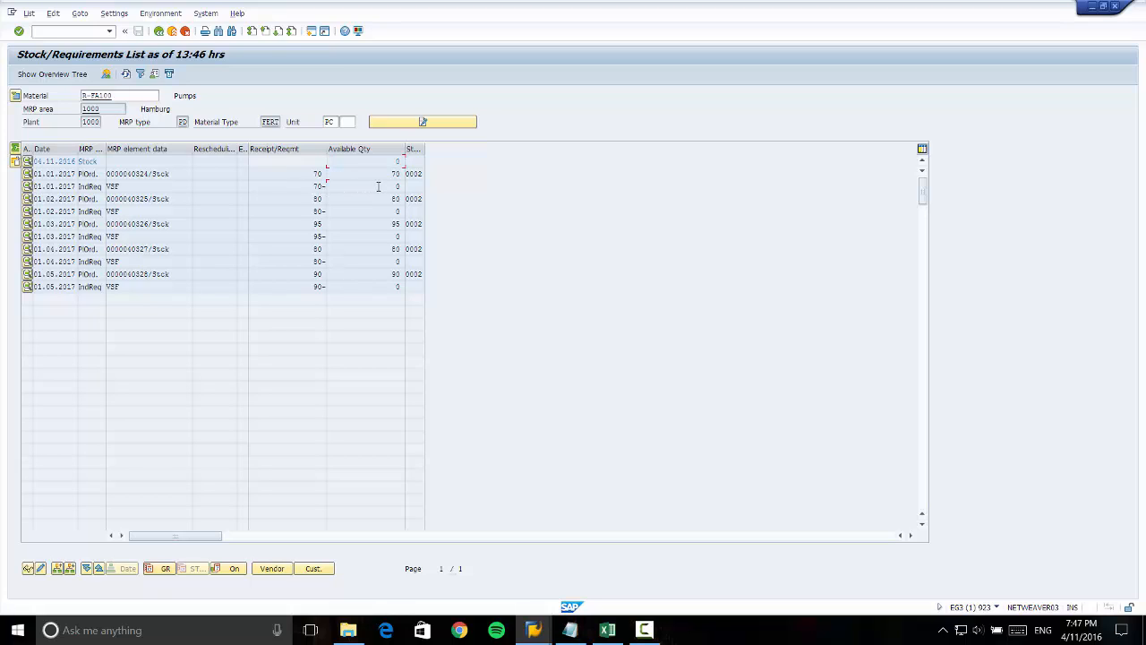
pyautogui.click(318, 198)
pyautogui.click(570, 630)
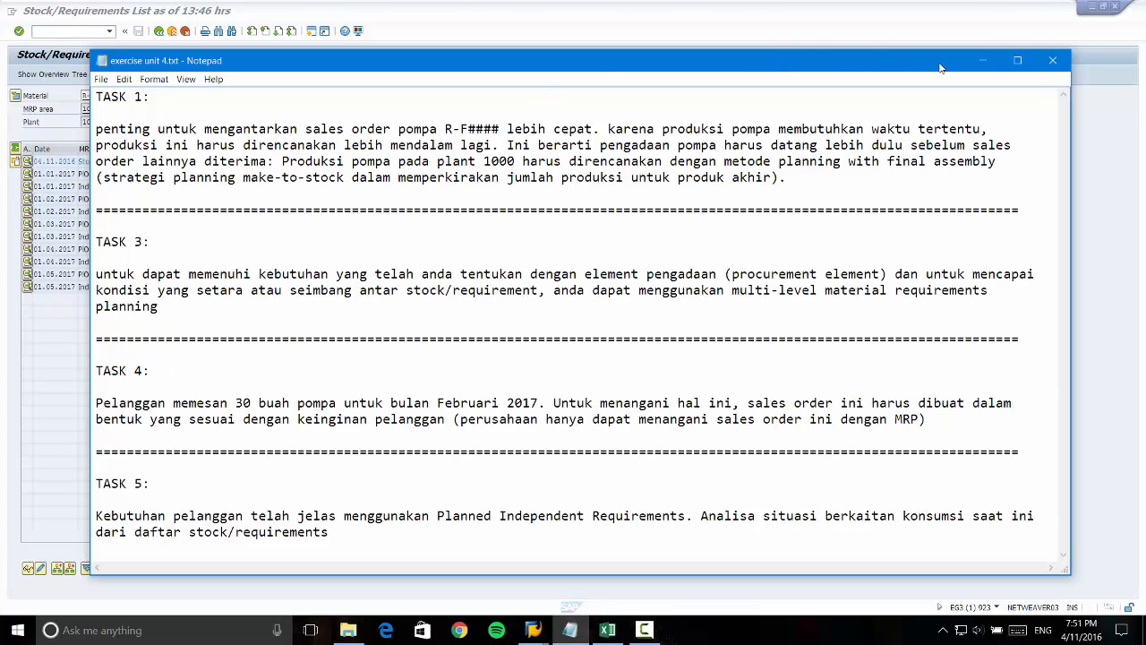
pyautogui.click(982, 60)
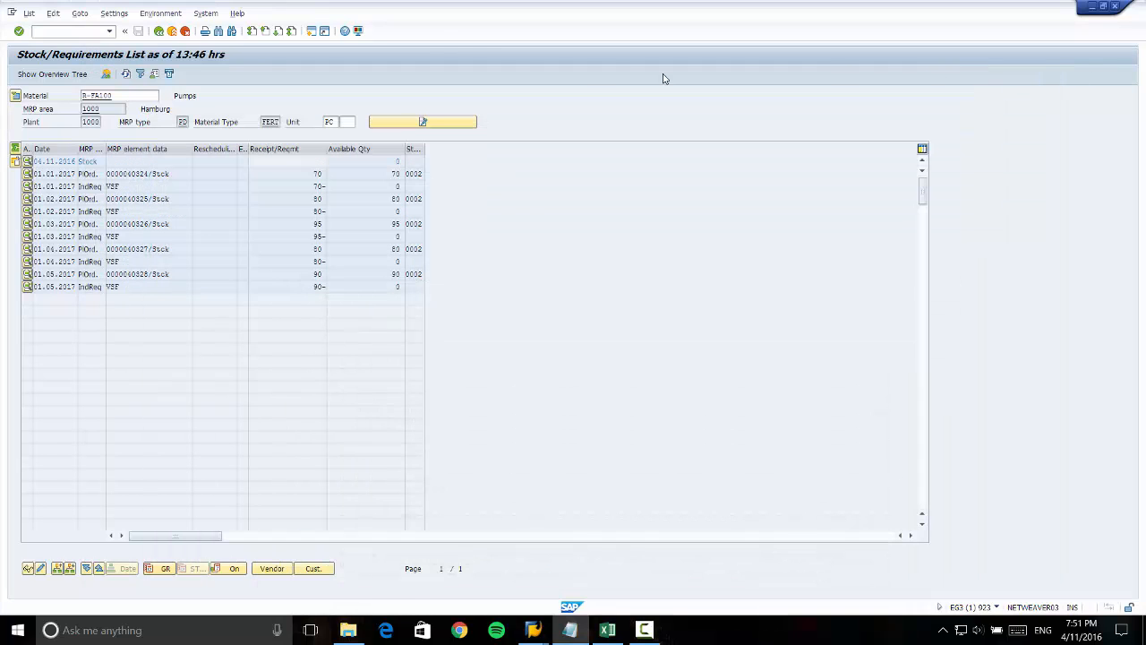
# - Exit the stock/requirements list and open MD81 - Create under Production Planning, Demand Management, Customer Requirements
pyautogui.click(171, 32)
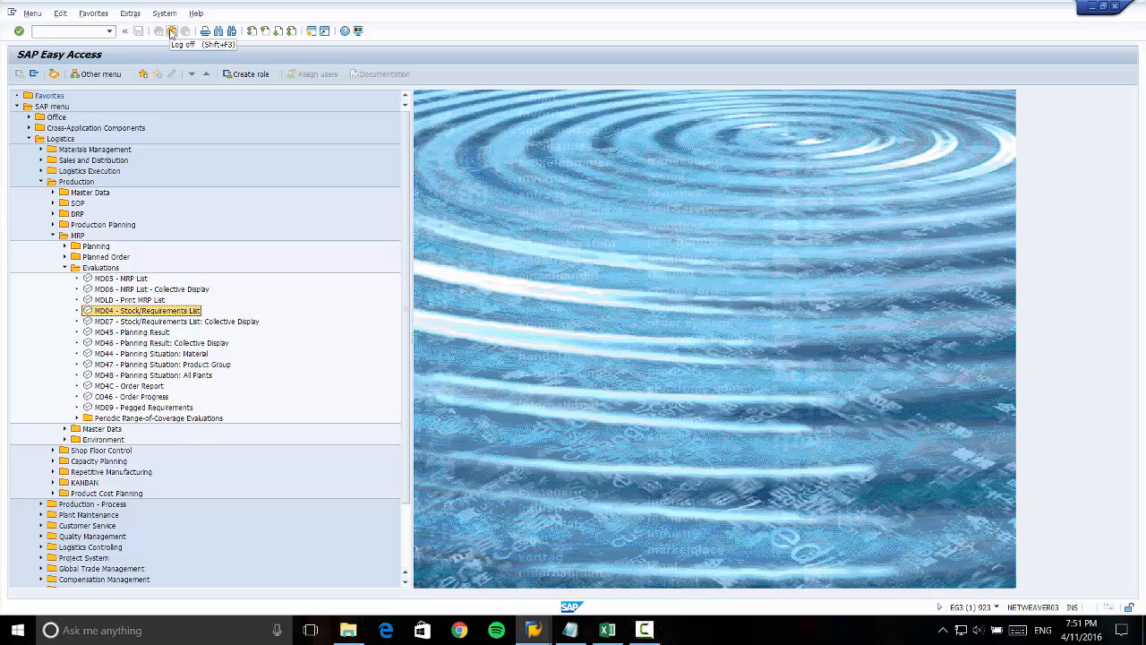
pyautogui.click(56, 140)
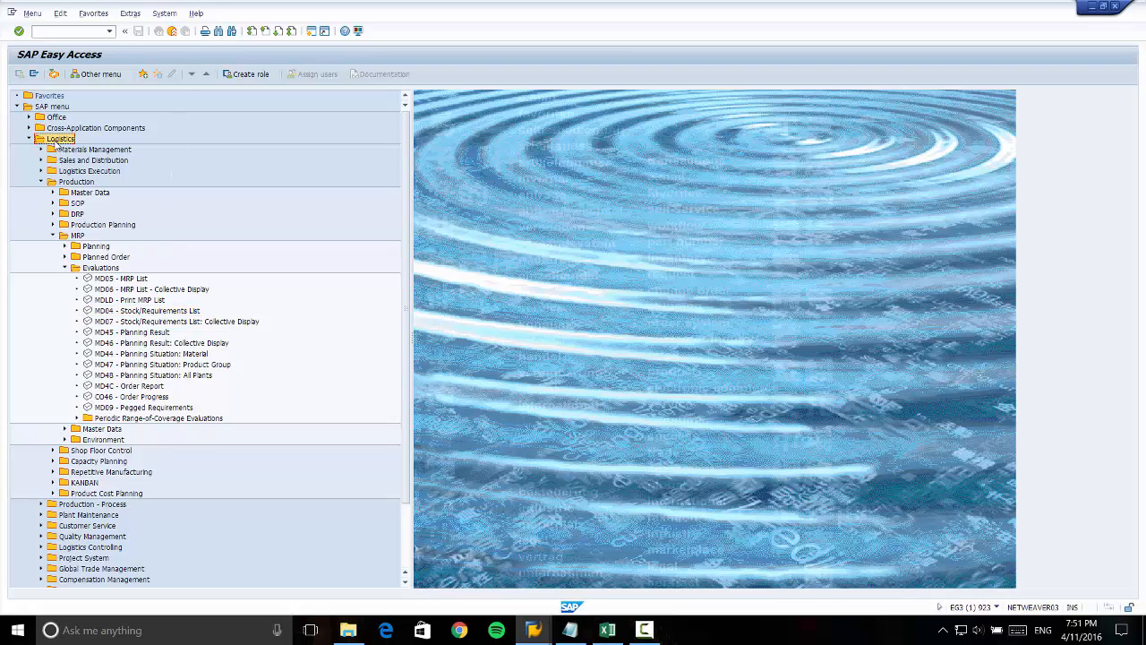
pyautogui.click(79, 184)
pyautogui.click(52, 233)
pyautogui.click(52, 225)
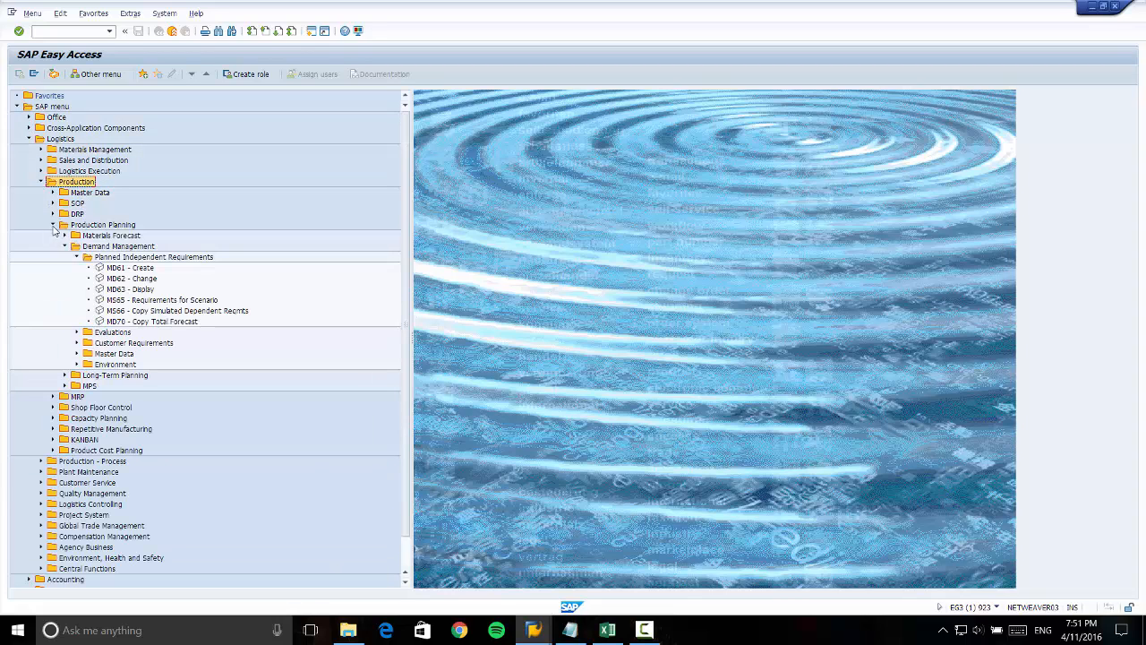
pyautogui.click(81, 246)
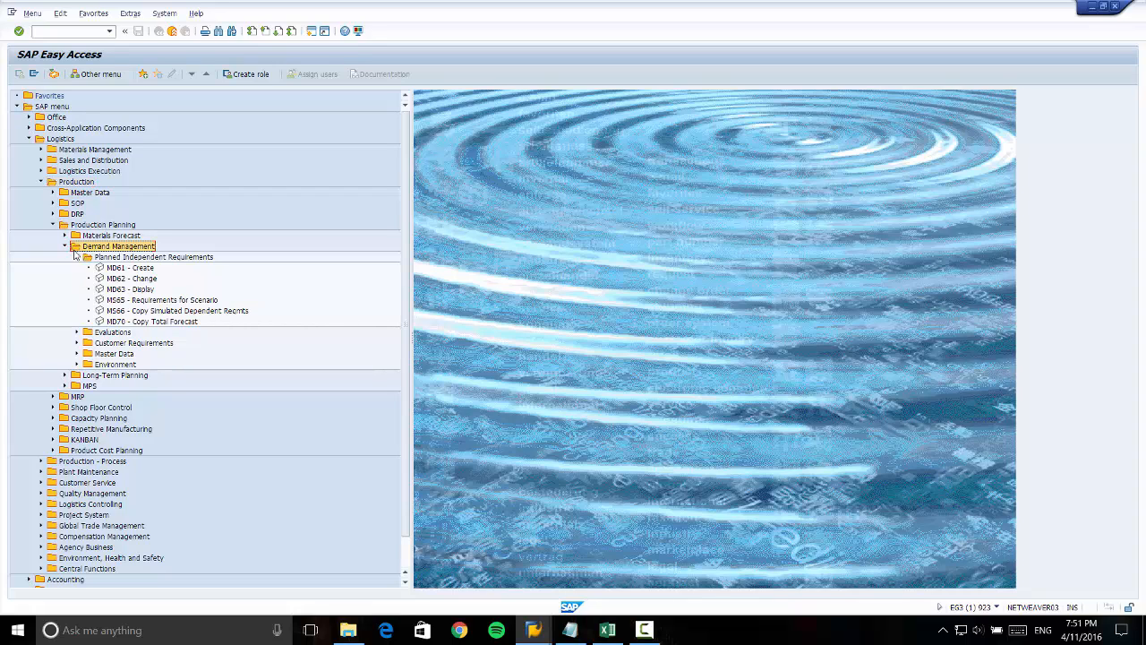
pyautogui.click(76, 258)
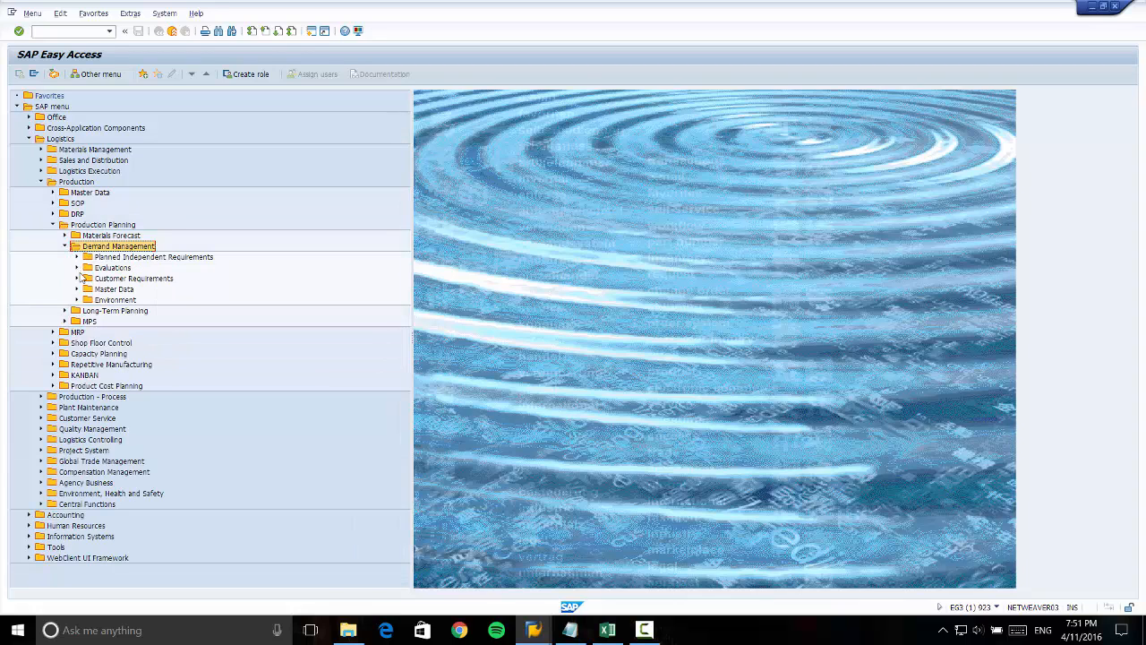
pyautogui.click(78, 278)
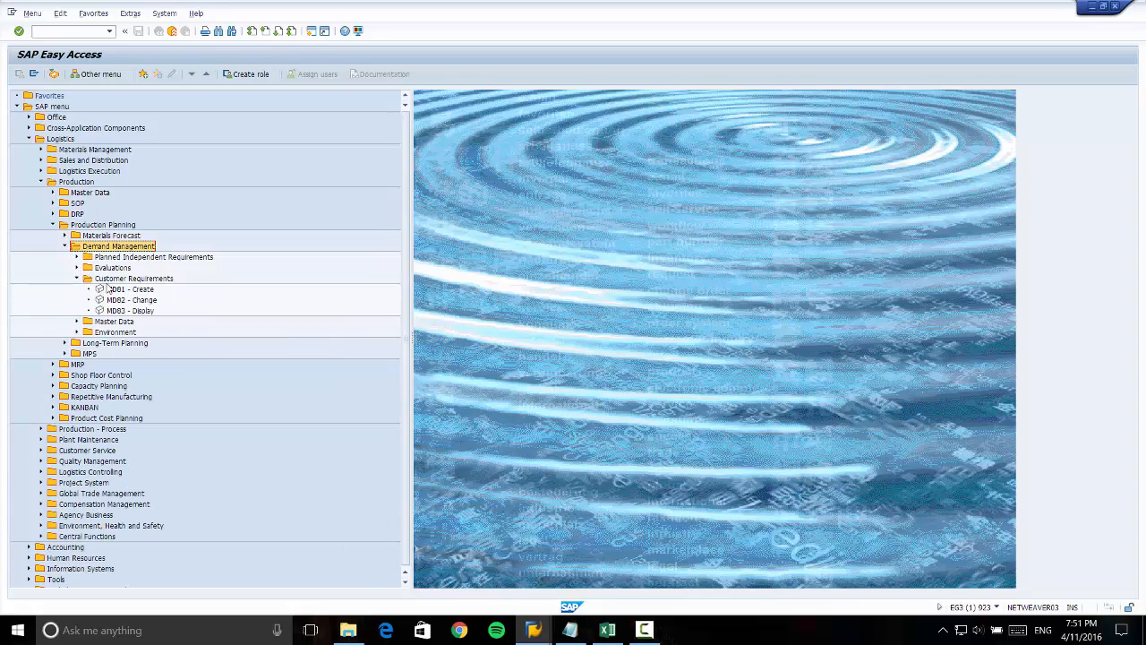
pyautogui.doubleClick(118, 290)
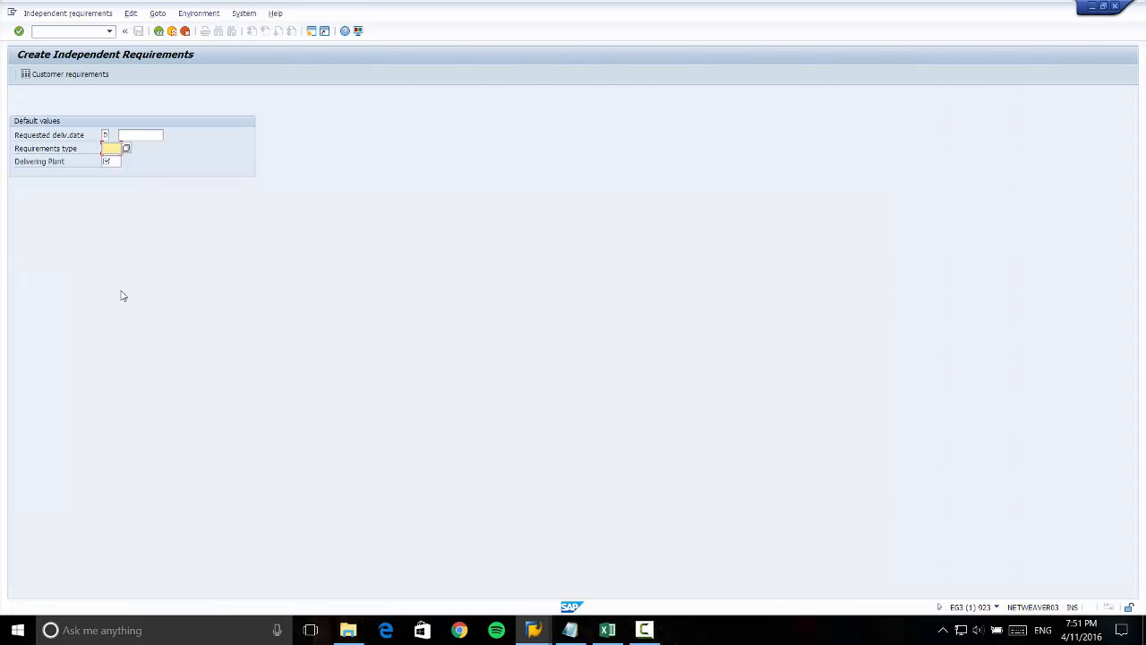
# - Set the delivering plant to 1000 and proceed to the customer requirement item entry
pyautogui.click(111, 161)
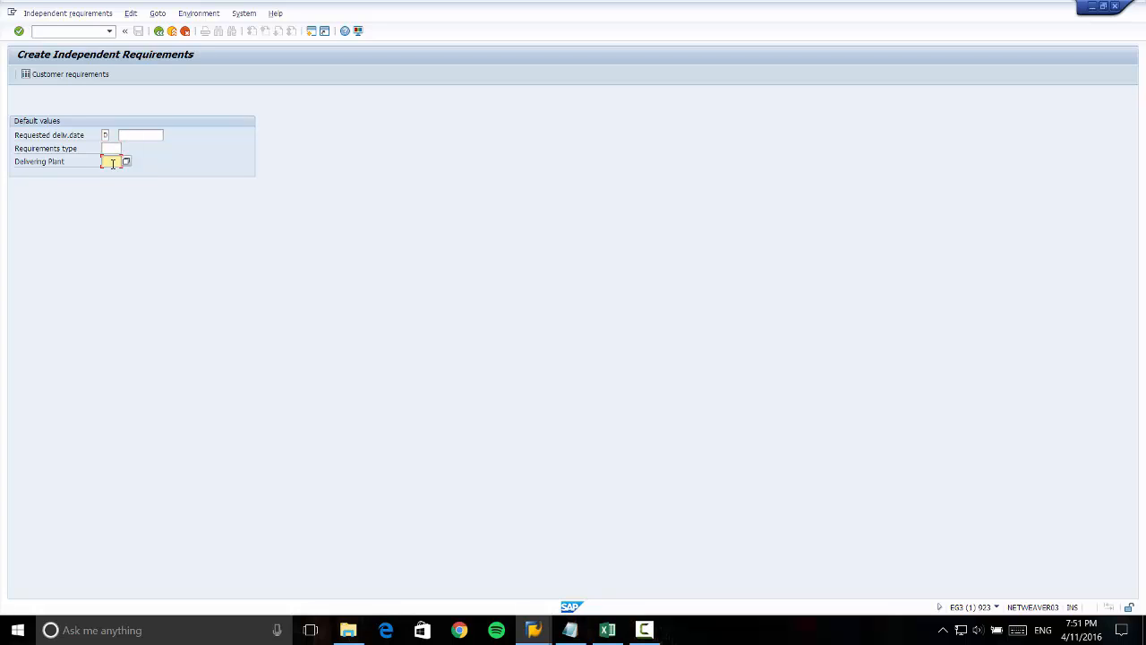
pyautogui.write('1000')
pyautogui.press('Return')
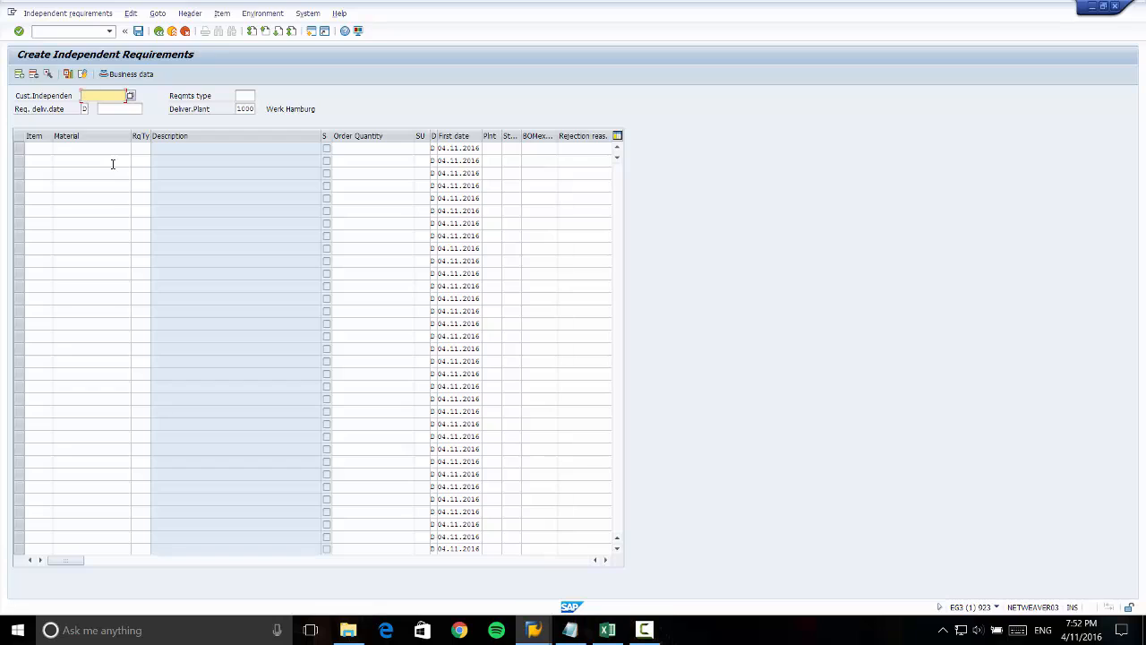
# - Set the customer requirement's requested delivery date to 15.02.2017 using the calendar
pyautogui.click(114, 108)
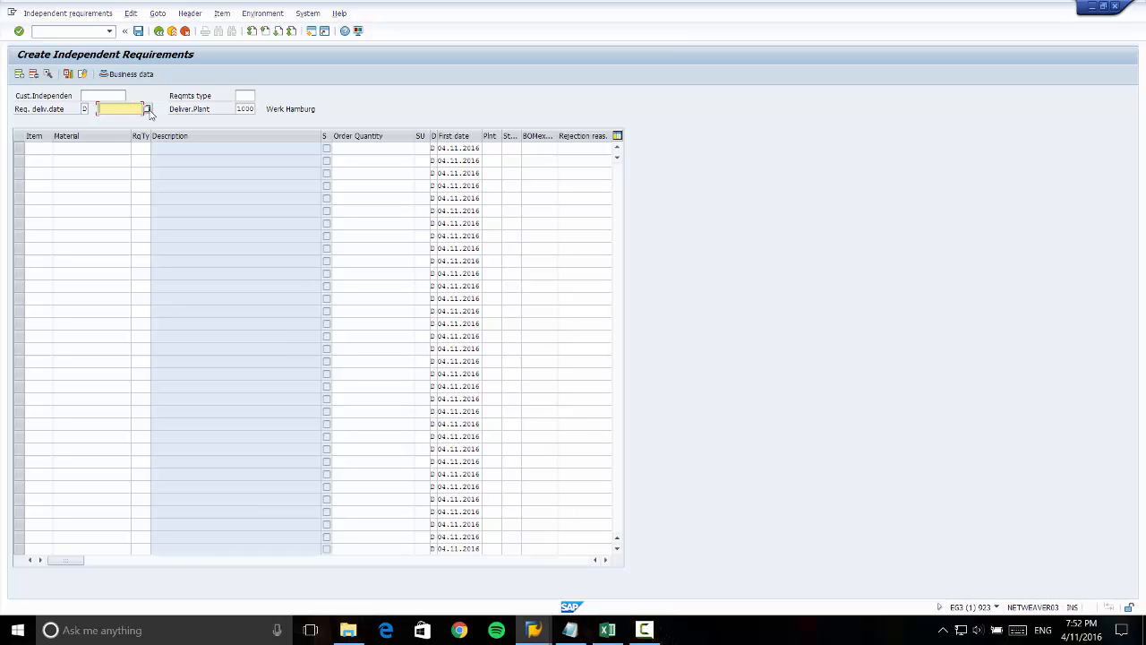
pyautogui.click(149, 109)
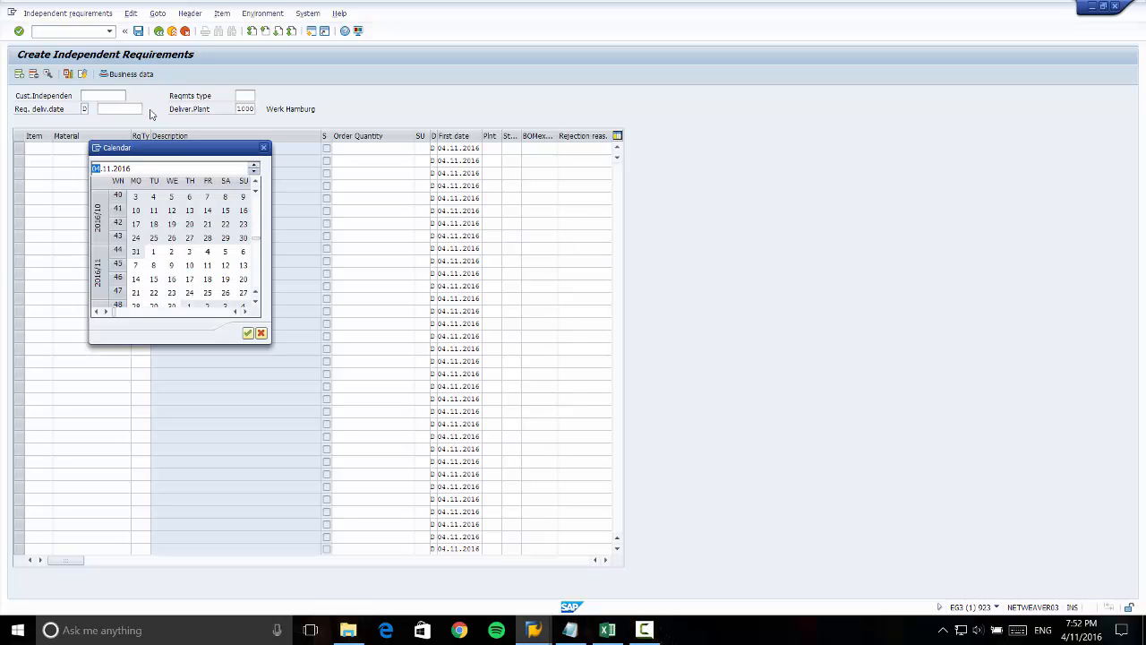
pyautogui.scroll(-5, 157, 233)
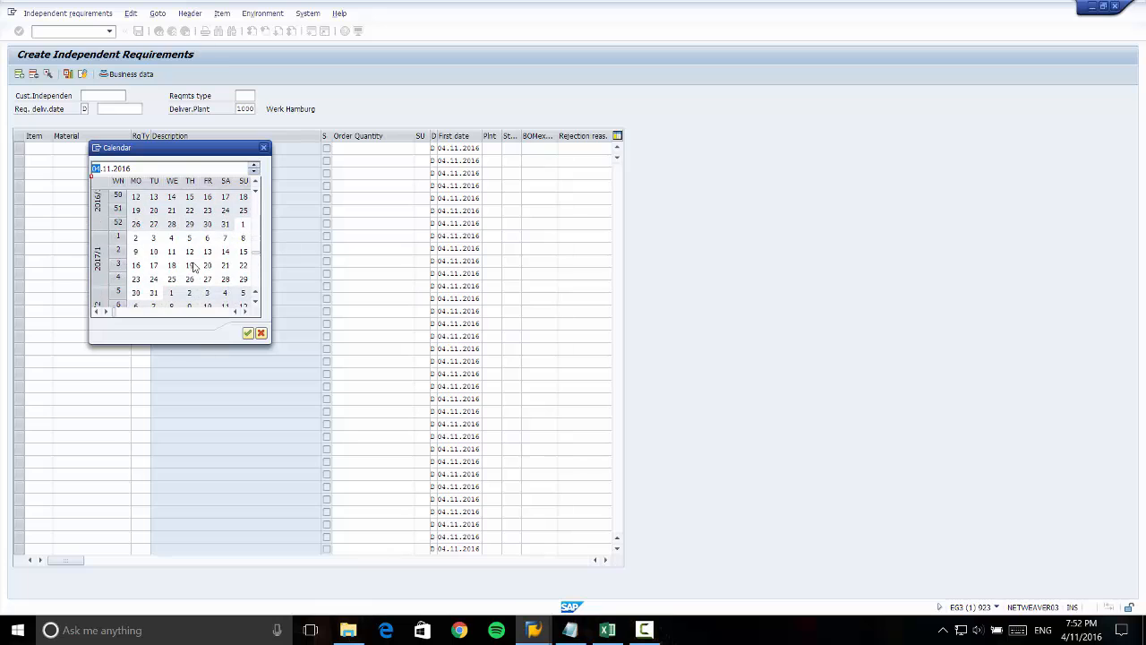
pyautogui.scroll(-4, 193, 267)
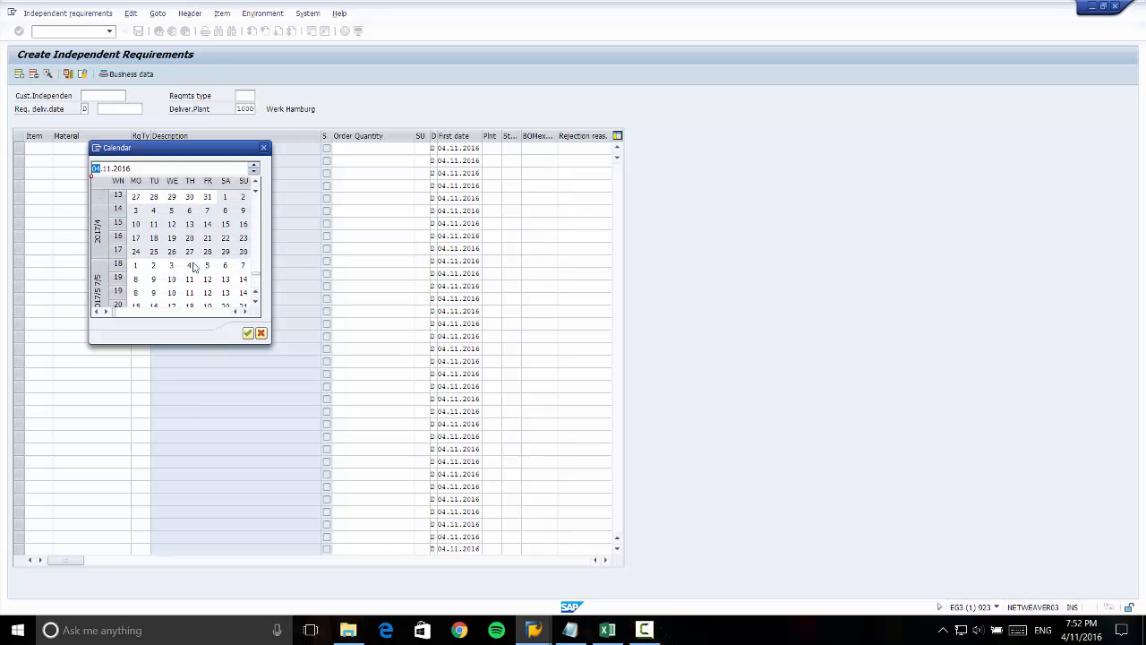
pyautogui.scroll(4, 193, 267)
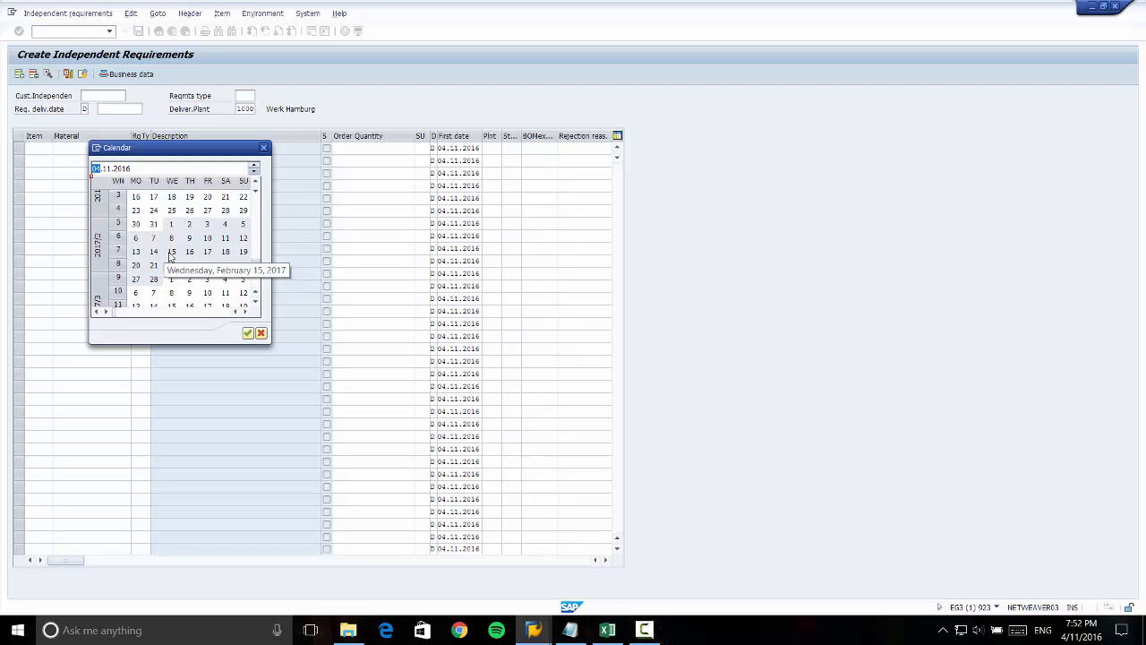
pyautogui.doubleClick(171, 256)
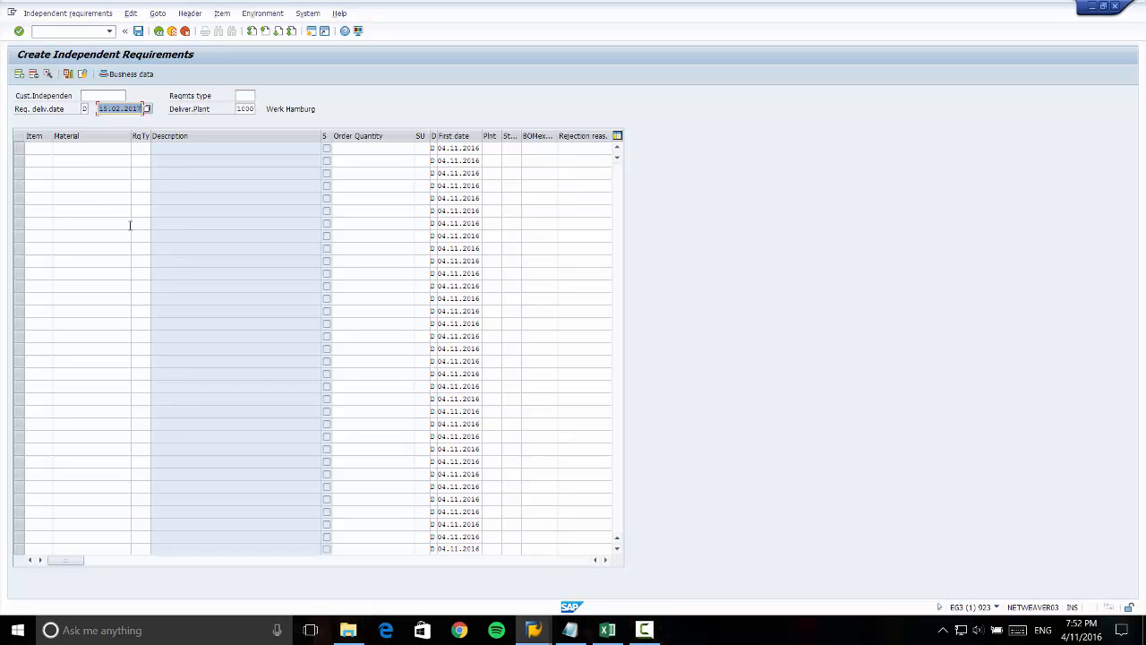
# - Enter material R-FA100 with an order quantity of 30 as the first item and save the customer requirement
pyautogui.click(84, 151)
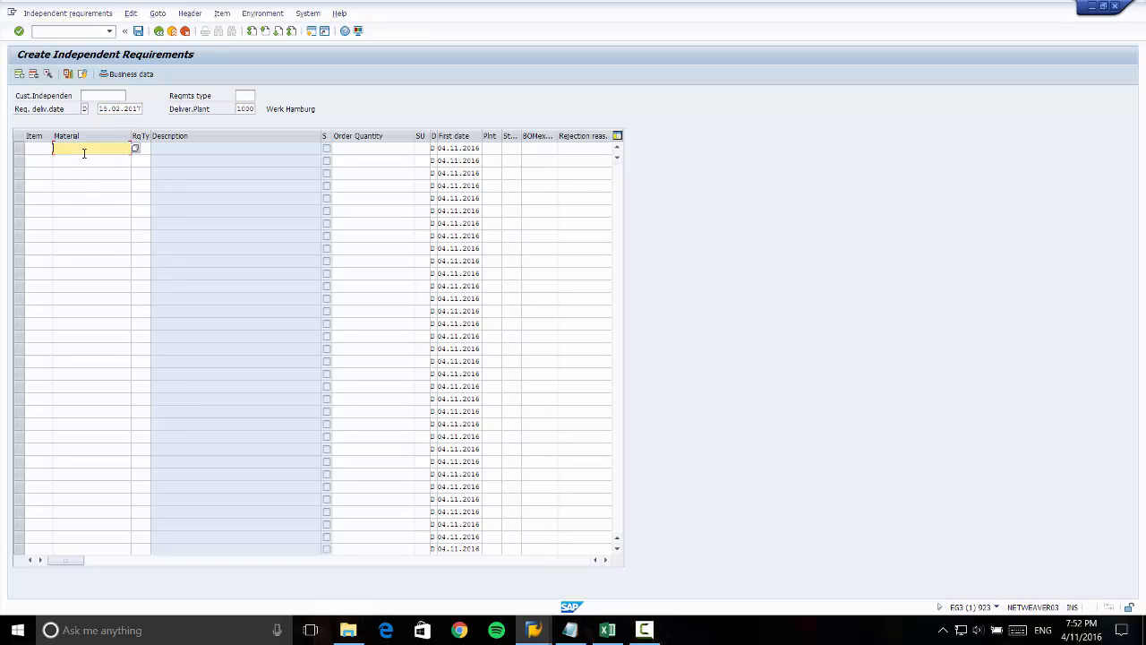
pyautogui.write('R-')
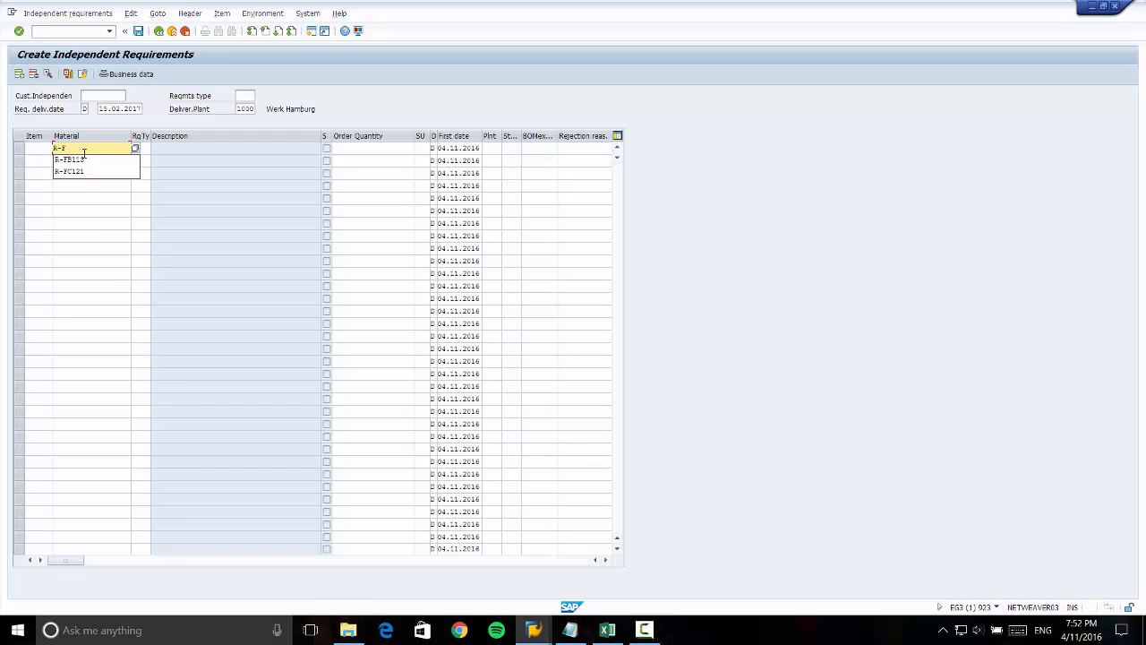
pyautogui.write('FA100')
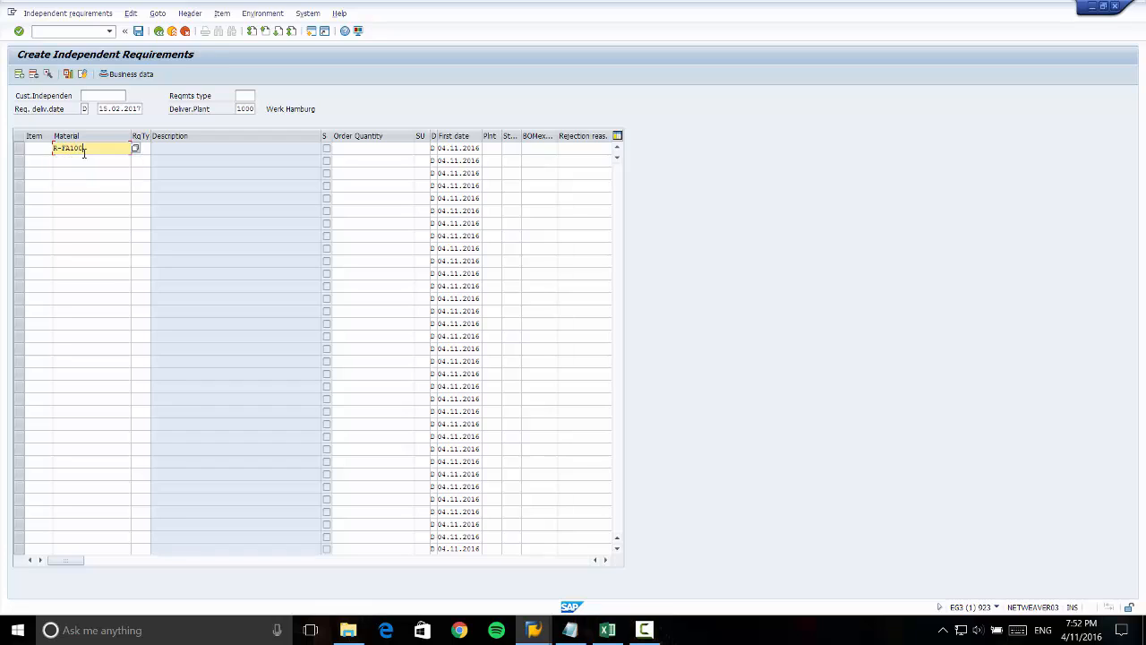
pyautogui.click(385, 152)
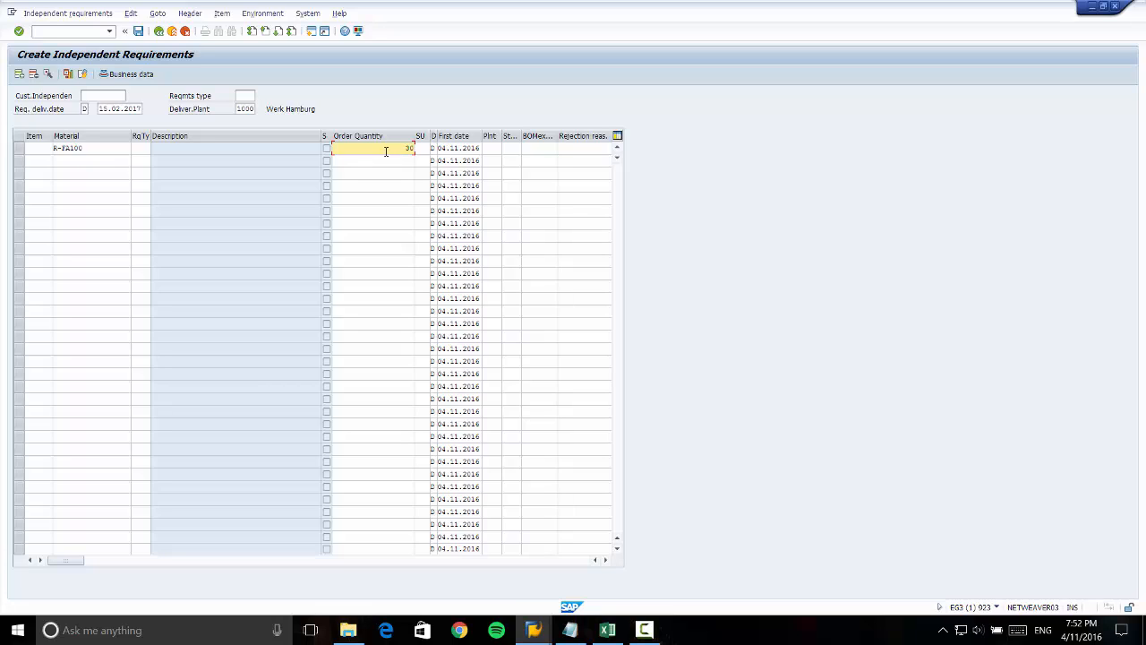
pyautogui.click(138, 31)
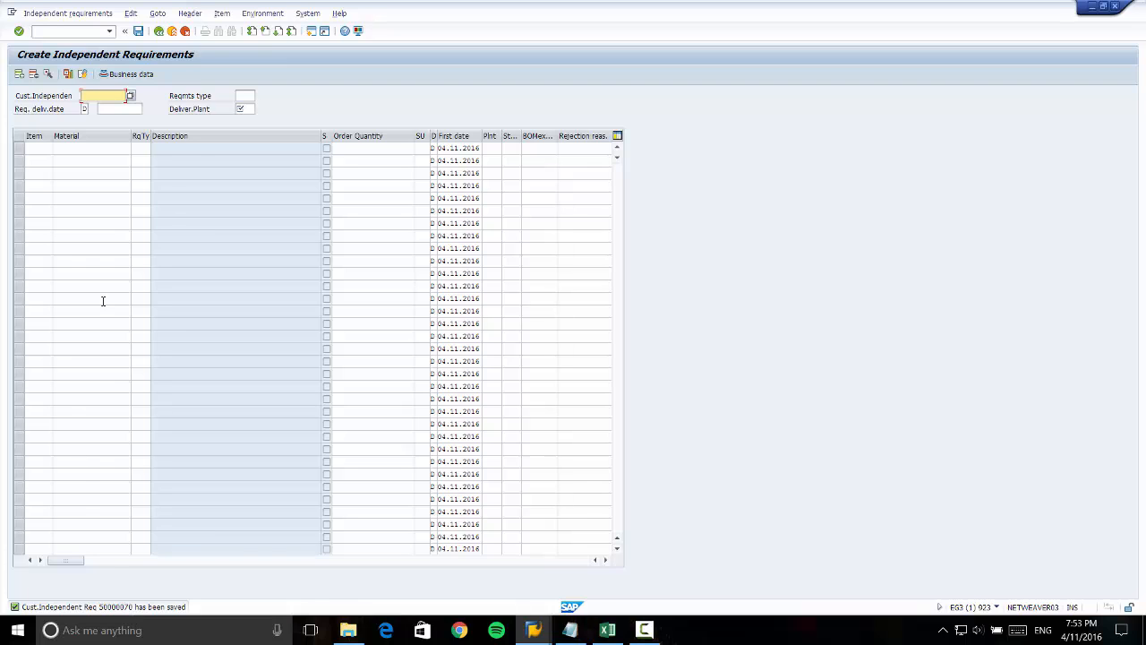
# - Leave customer requirement creation and open MD04 - Stock/Requirements List under Production, MRP, Evaluations
pyautogui.click(176, 33)
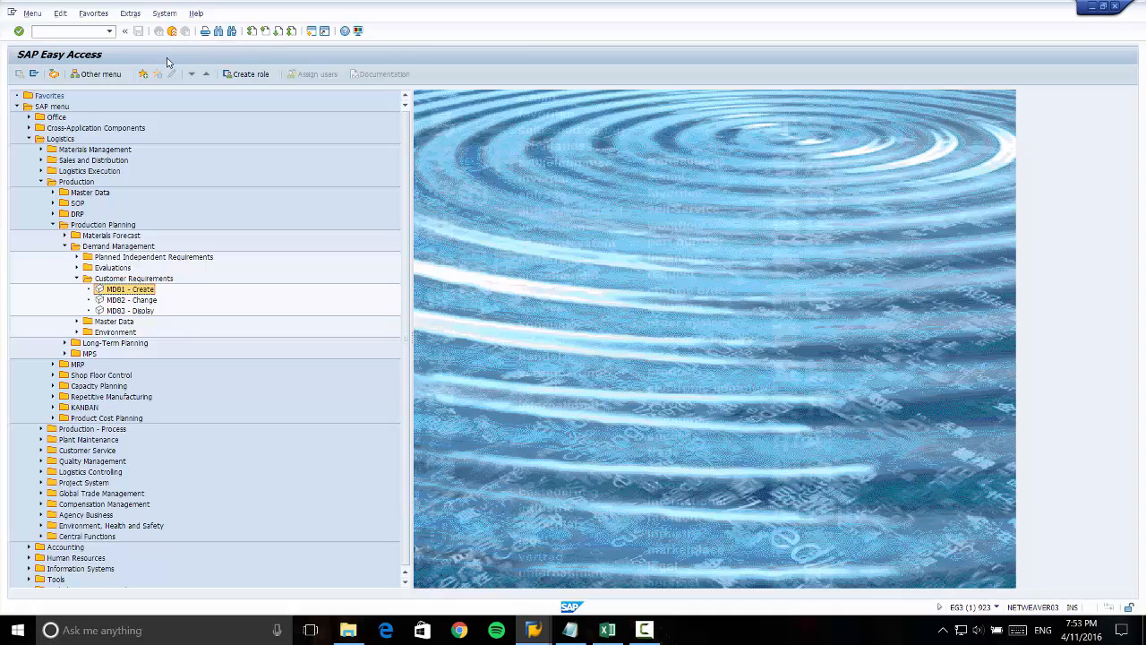
pyautogui.click(70, 138)
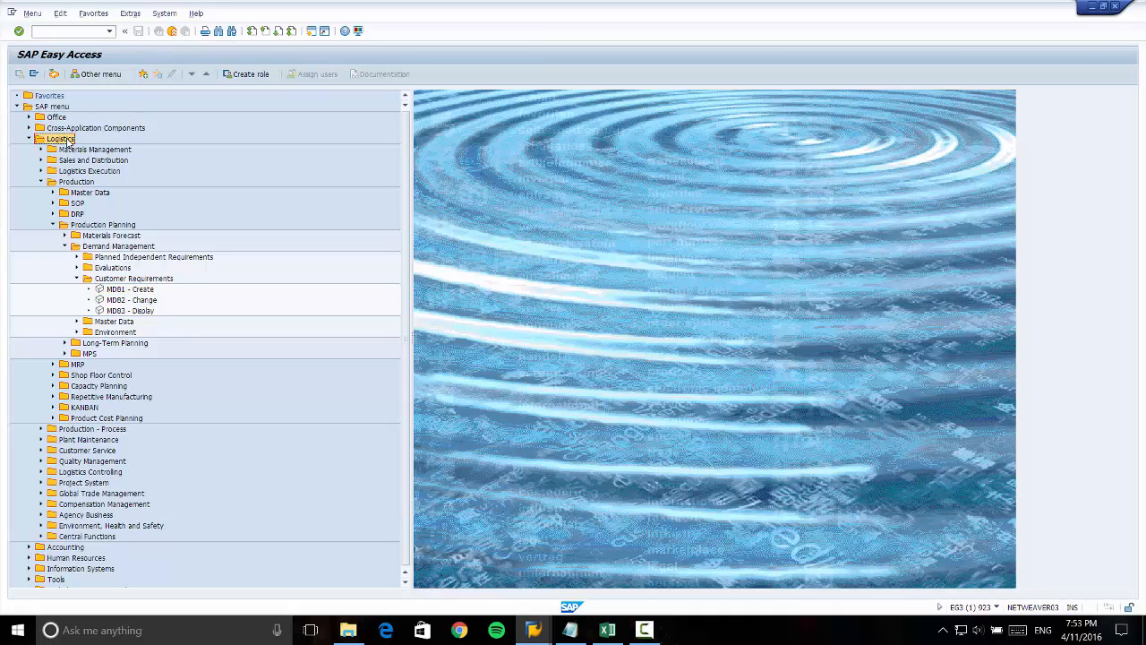
pyautogui.click(76, 183)
pyautogui.click(52, 225)
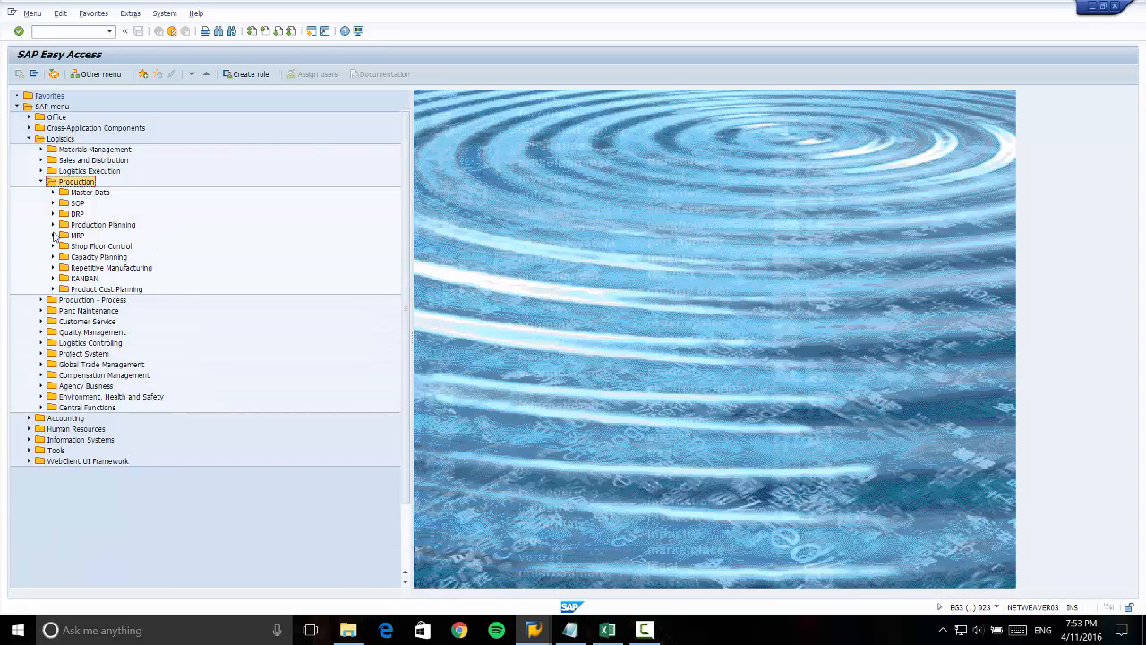
pyautogui.click(52, 234)
pyautogui.click(75, 237)
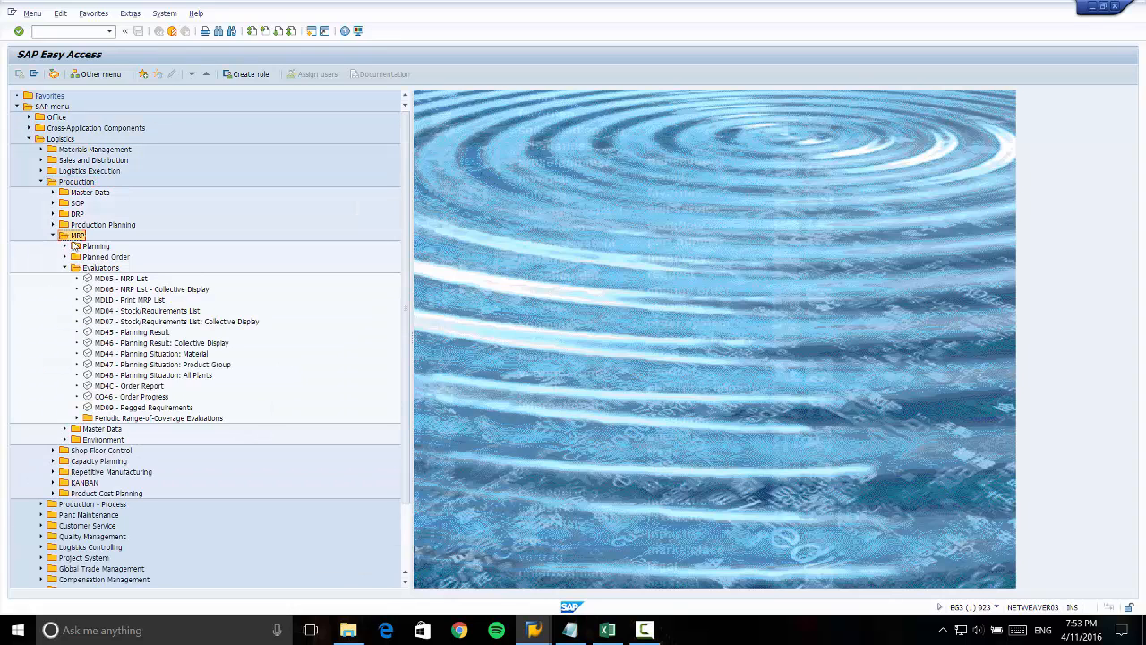
pyautogui.click(76, 269)
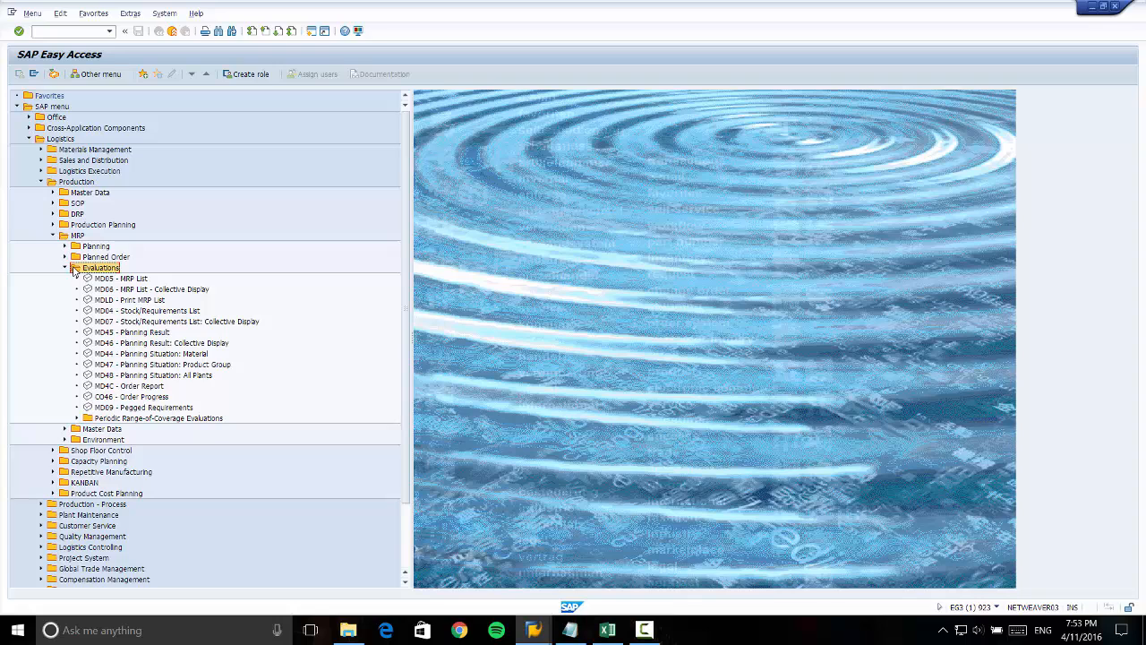
pyautogui.doubleClick(126, 313)
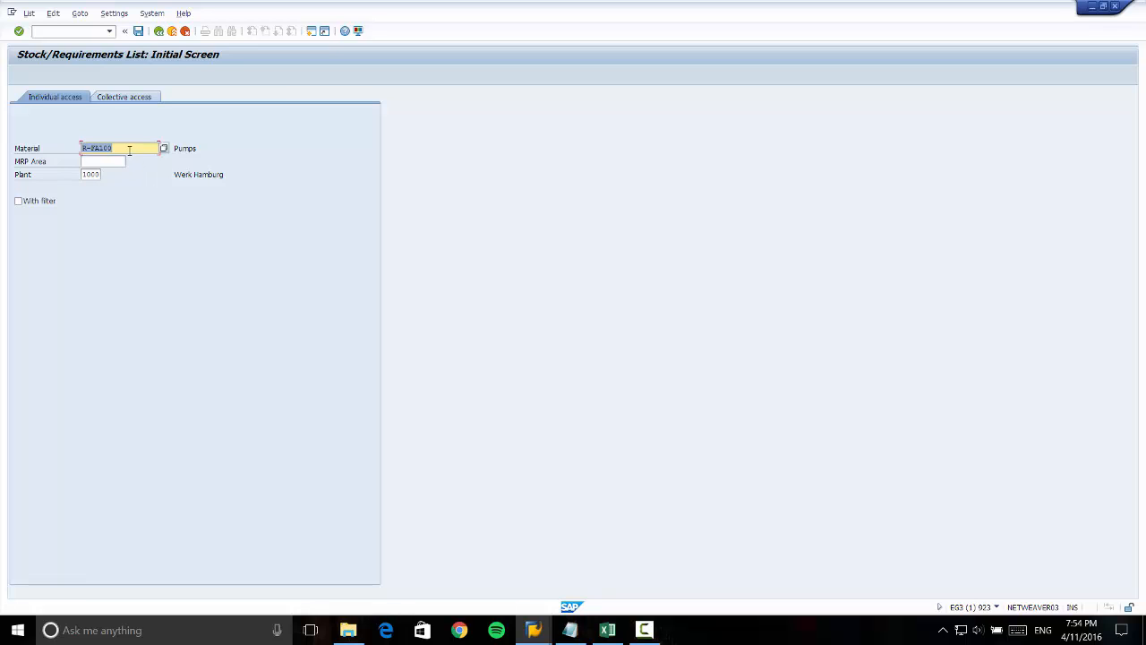
# - Display the updated stock/requirements list for material R-FA100 in plant 1000
pyautogui.click(129, 149)
pyautogui.click(97, 175)
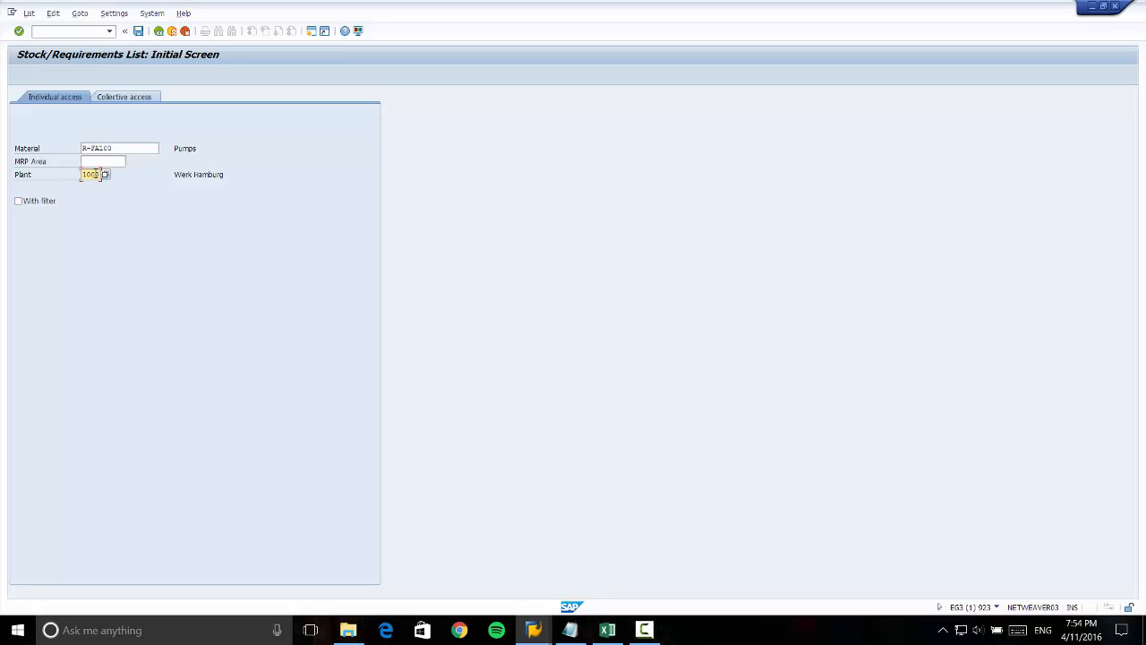
pyautogui.press('Return')
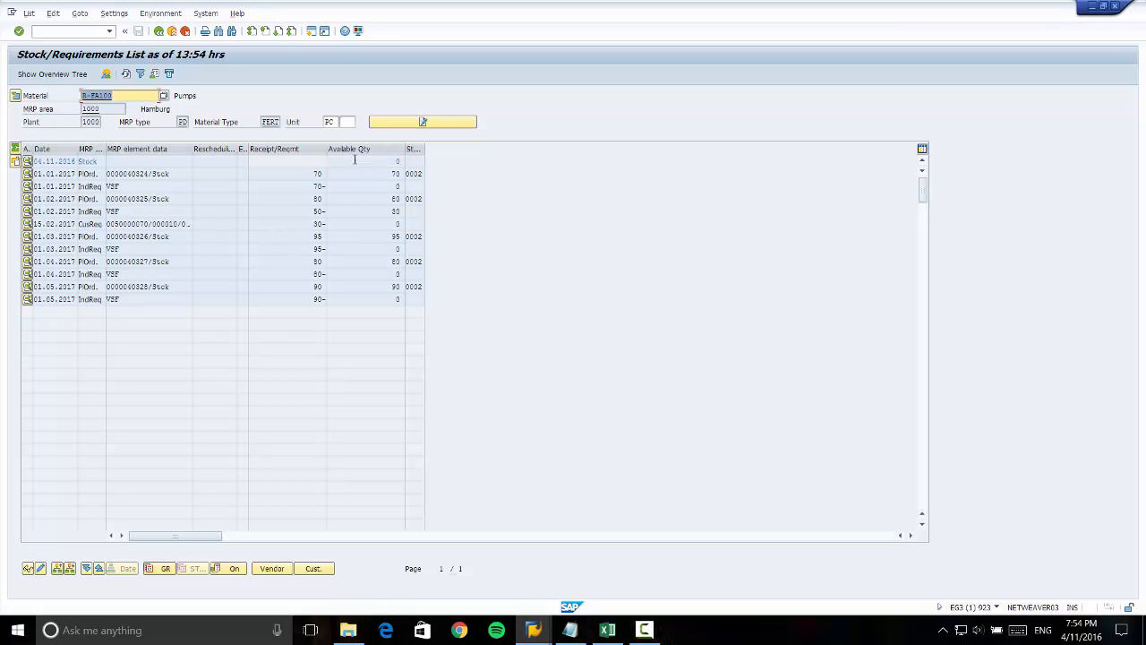
# - Examine the customer requirement row dated 15.02.2017, checking its date, MRP element type and element data
pyautogui.click(39, 224)
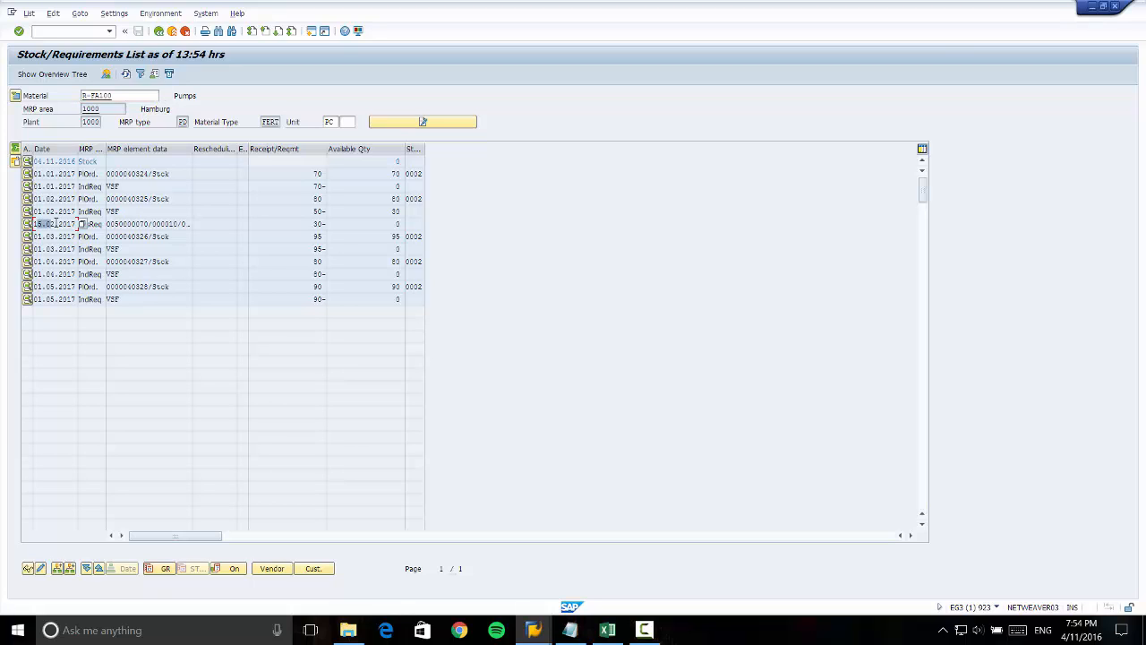
pyautogui.moveTo(36, 225); pyautogui.dragTo(76, 224)
pyautogui.click(98, 222)
pyautogui.moveTo(106, 224); pyautogui.dragTo(103, 223)
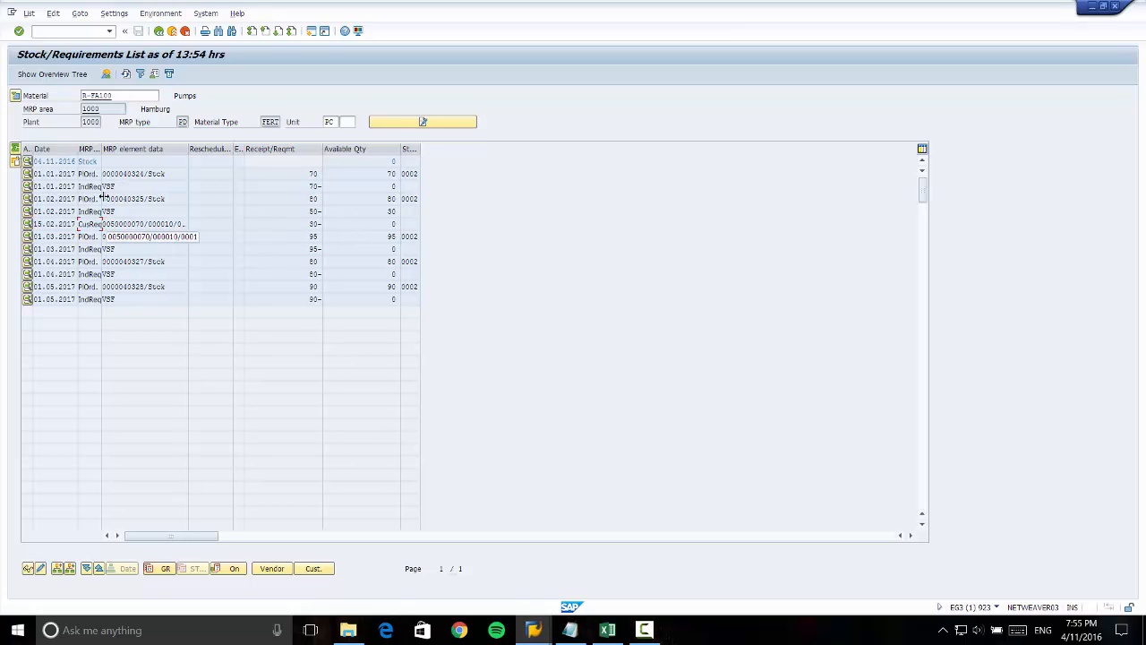
pyautogui.moveTo(103, 151); pyautogui.dragTo(106, 150)
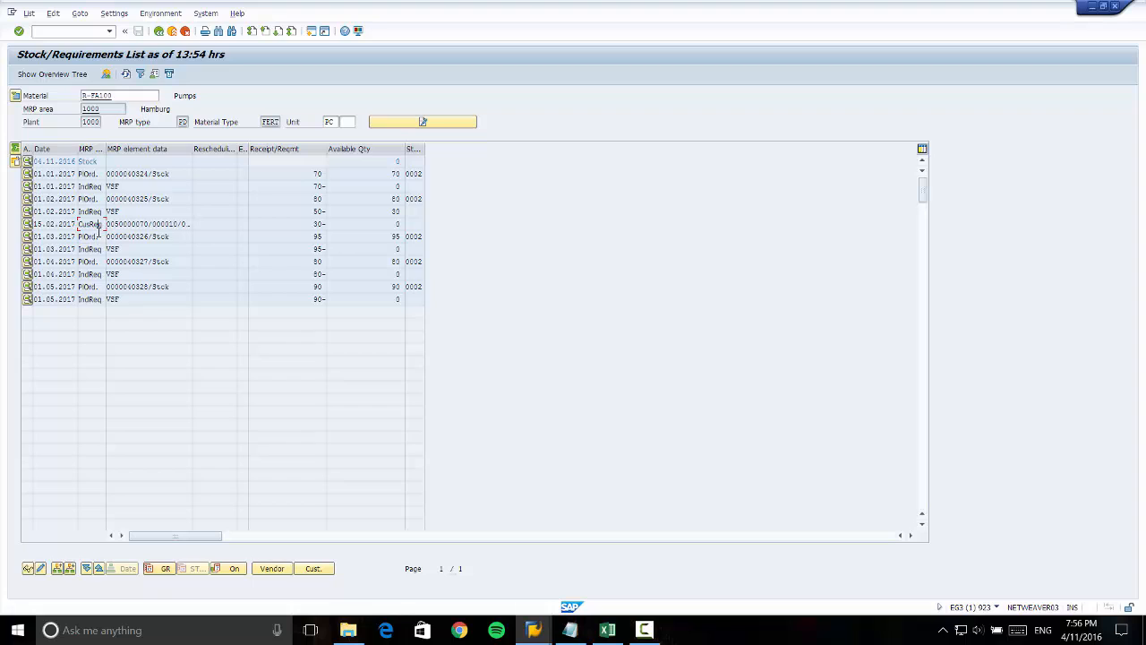
pyautogui.moveTo(105, 223); pyautogui.dragTo(79, 224)
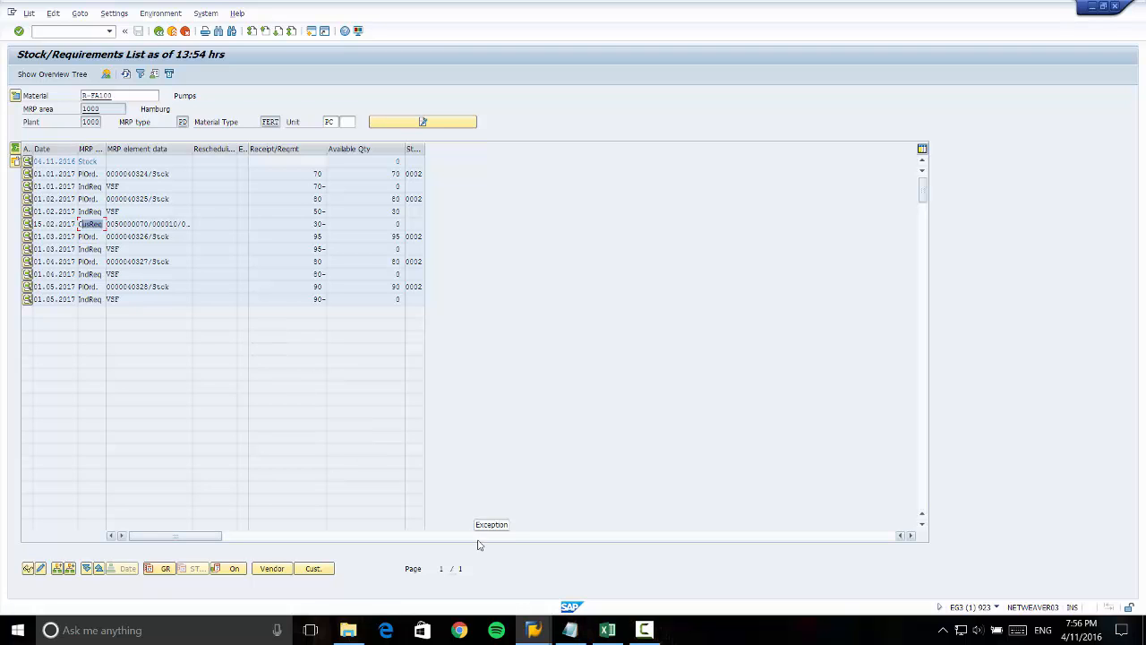
# - Read Tasks 4 and 5 in exercise unit 4.txt in Notepad, return to SAP and exit the stock/requirements list
pyautogui.click(569, 630)
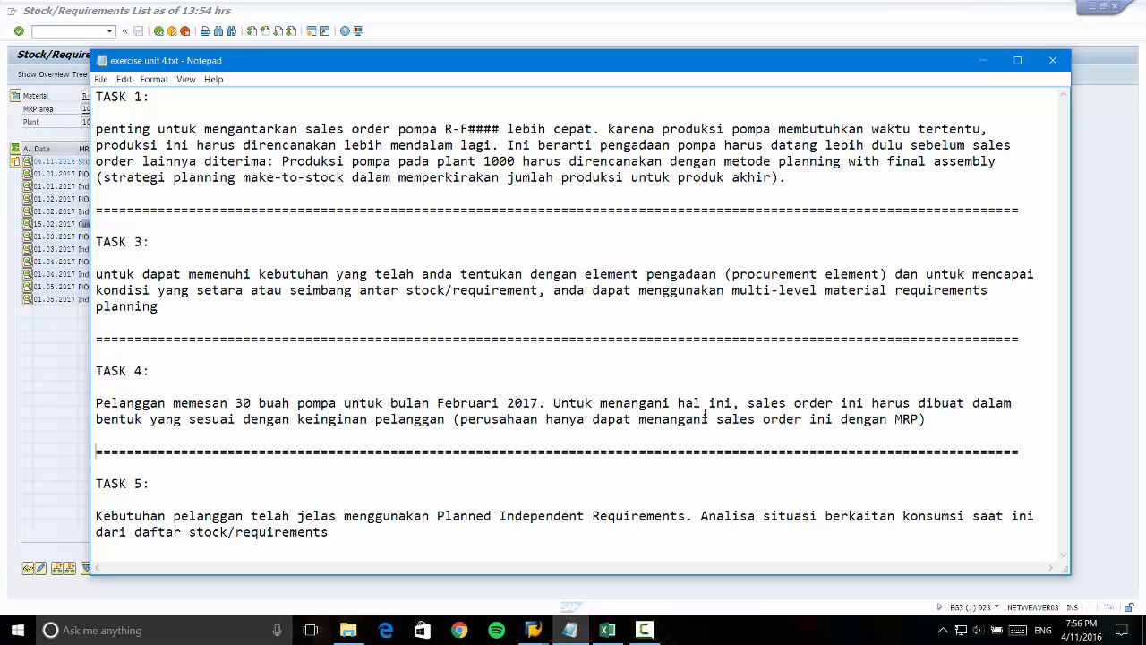
pyautogui.click(982, 60)
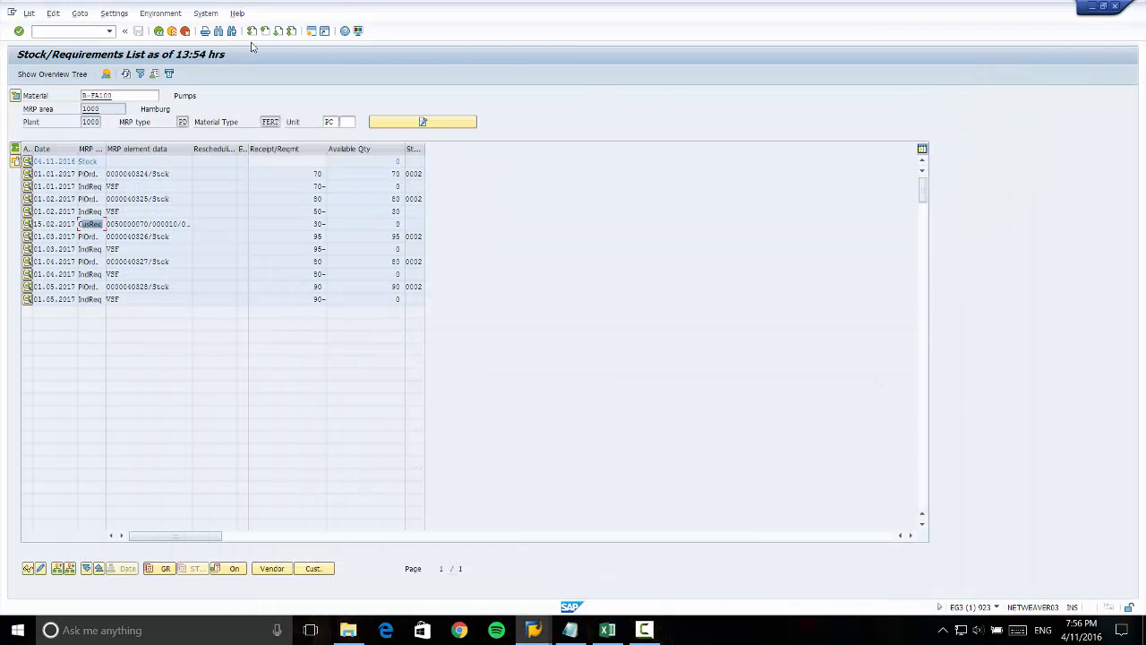
pyautogui.click(171, 32)
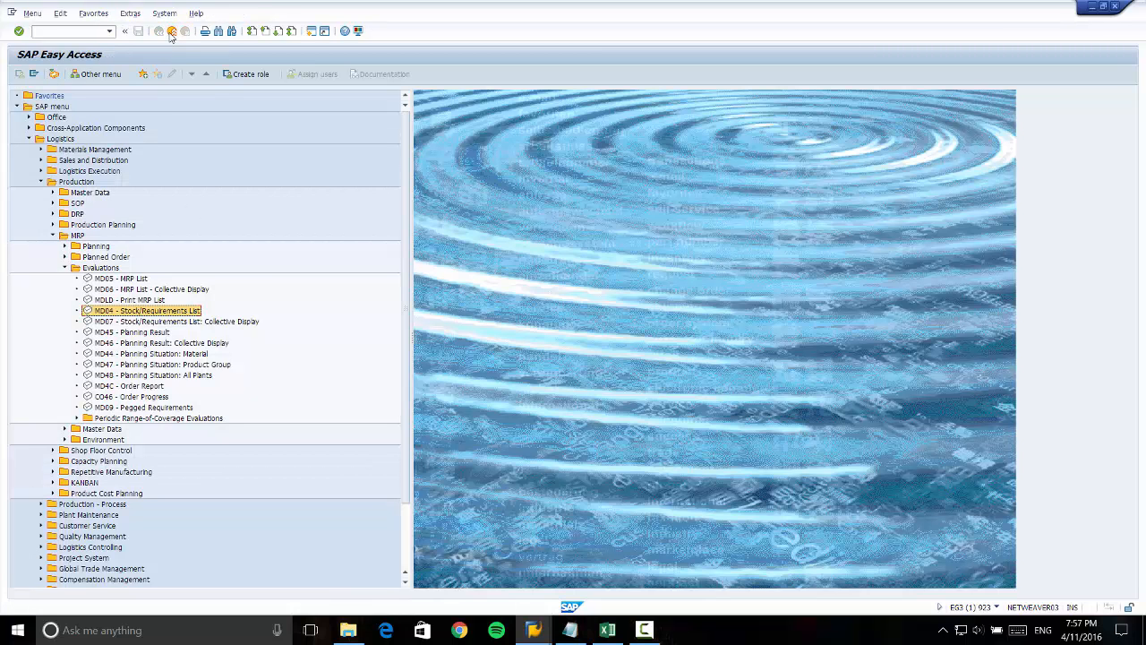
# - Open MD04 - Stock/Requirements List under Logistics, Production, MRP, Evaluations and display the list for material R-FA100 in plant 1000
pyautogui.click(62, 139)
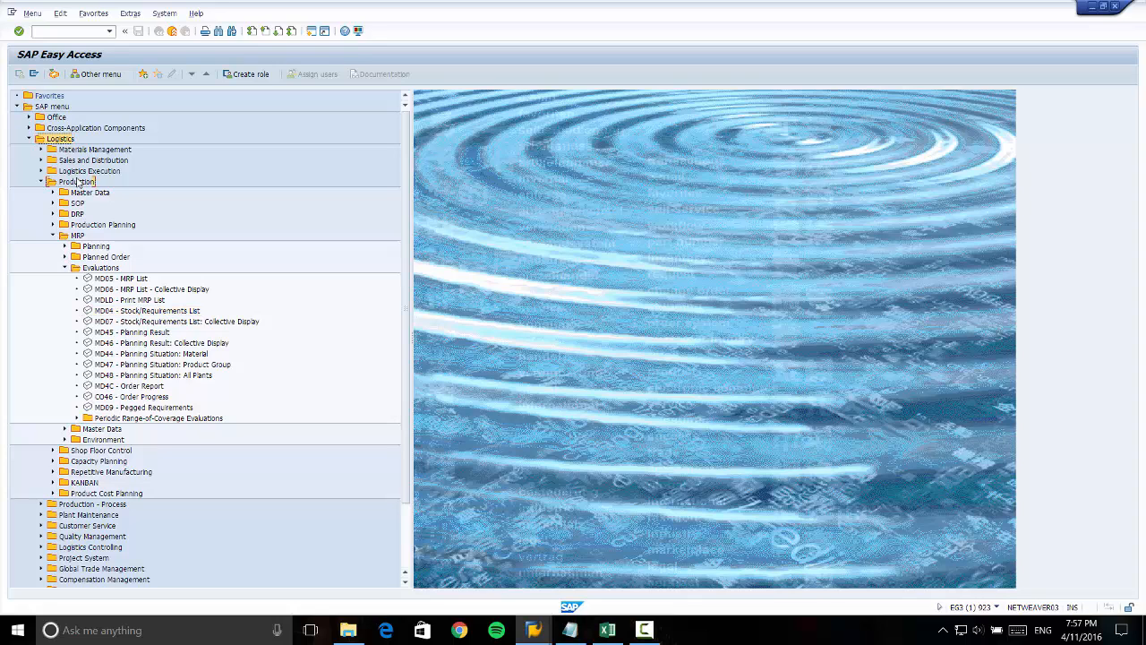
pyautogui.click(77, 181)
pyautogui.click(77, 235)
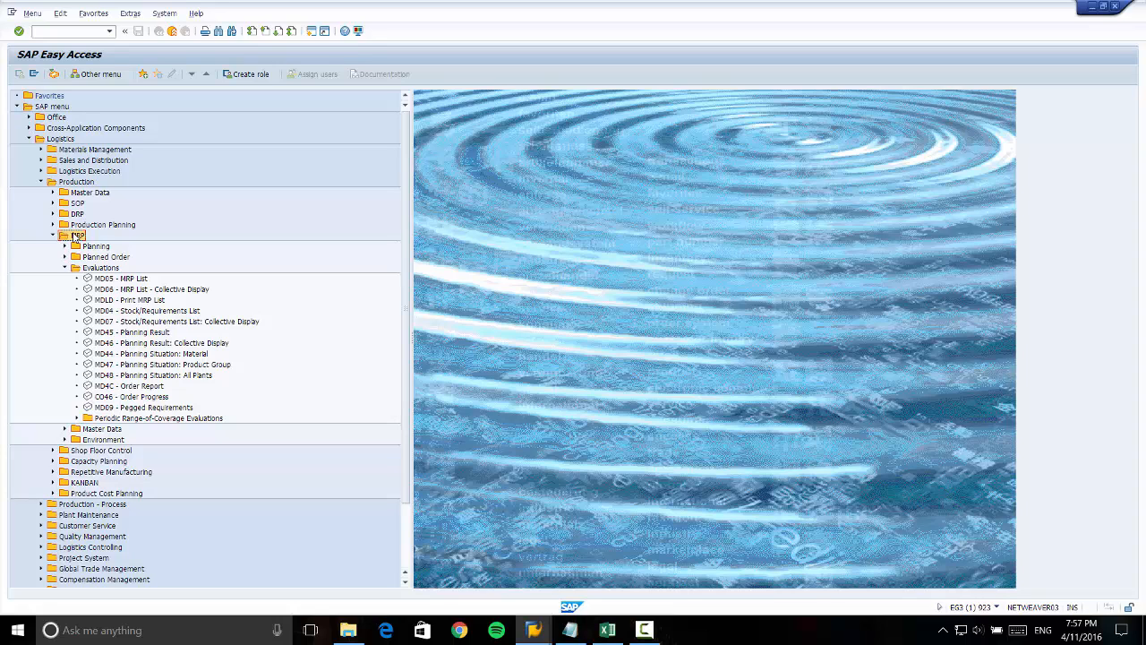
pyautogui.click(89, 268)
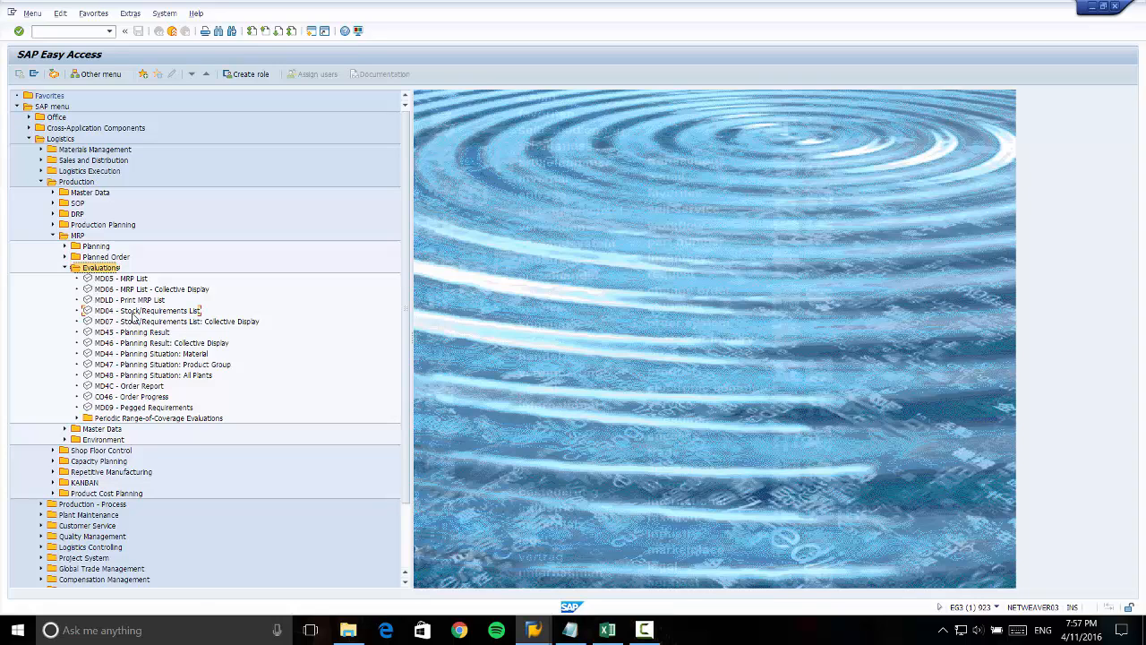
pyautogui.doubleClick(134, 310)
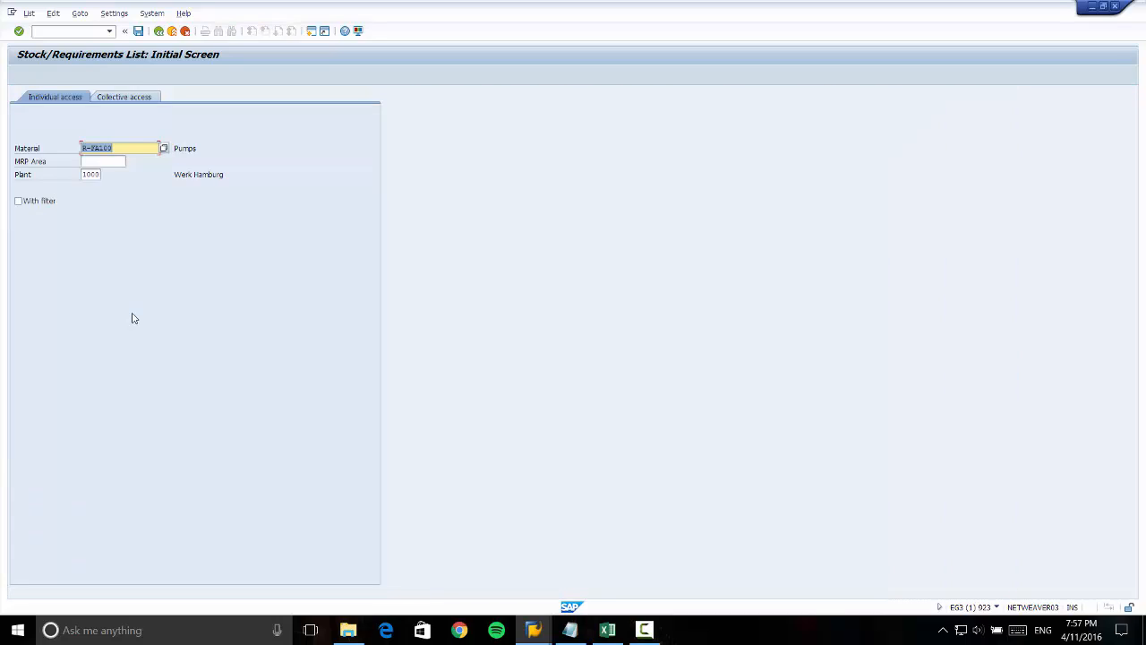
pyautogui.click(137, 146)
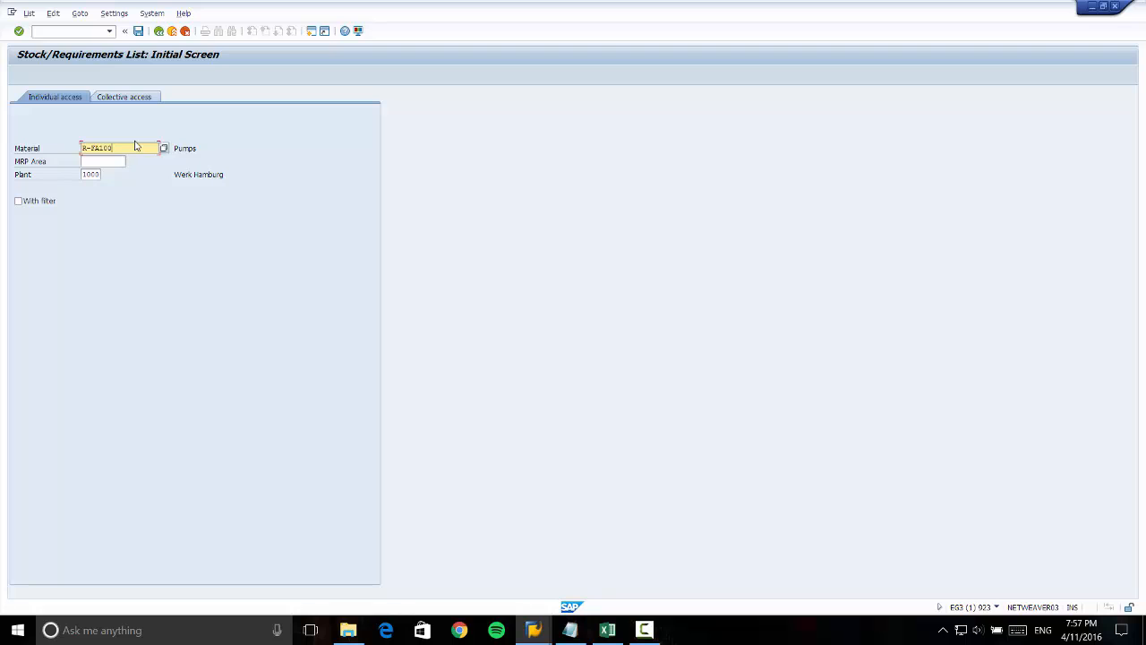
pyautogui.press('Return')
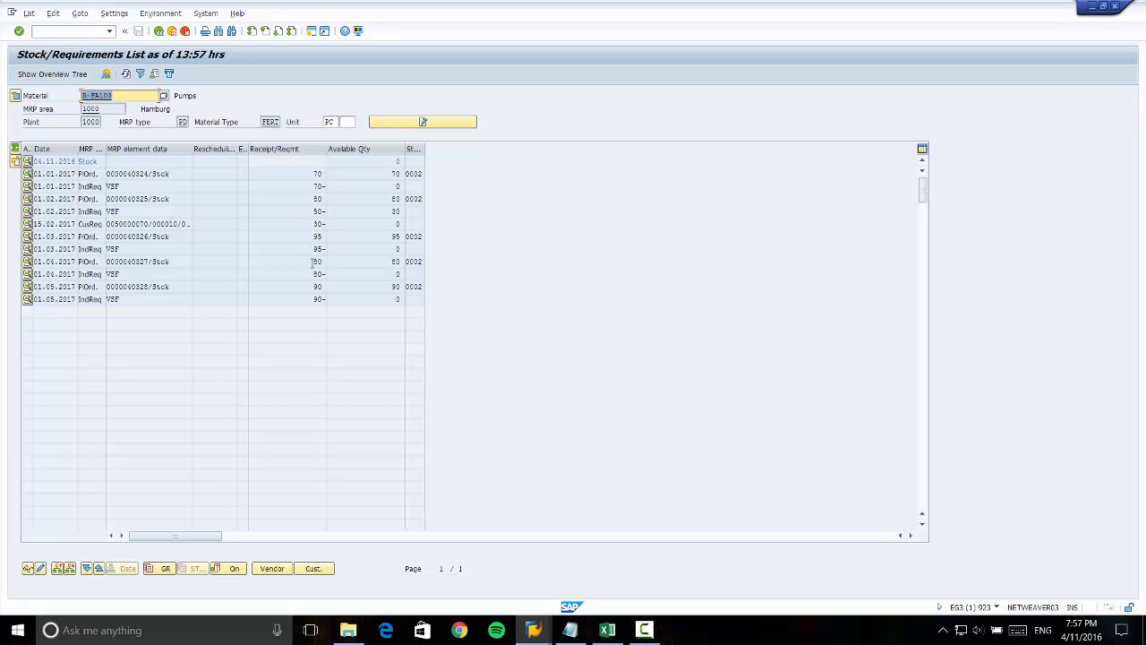
# - Examine the receipt and available quantities of the planned orders dated 01.04.2017 and 01.02.2017
pyautogui.moveTo(314, 261); pyautogui.dragTo(402, 262)
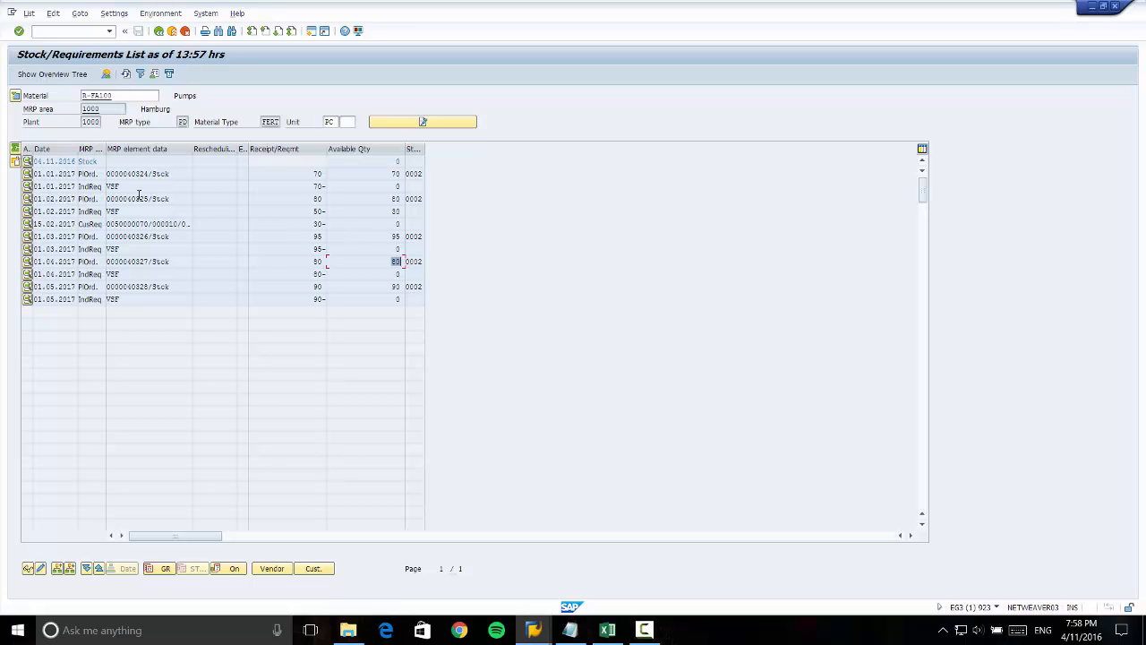
pyautogui.click(313, 199)
pyautogui.moveTo(317, 198); pyautogui.dragTo(321, 200)
pyautogui.moveTo(392, 199); pyautogui.dragTo(400, 199)
pyautogui.click(319, 198)
pyautogui.click(397, 198)
pyautogui.click(315, 199)
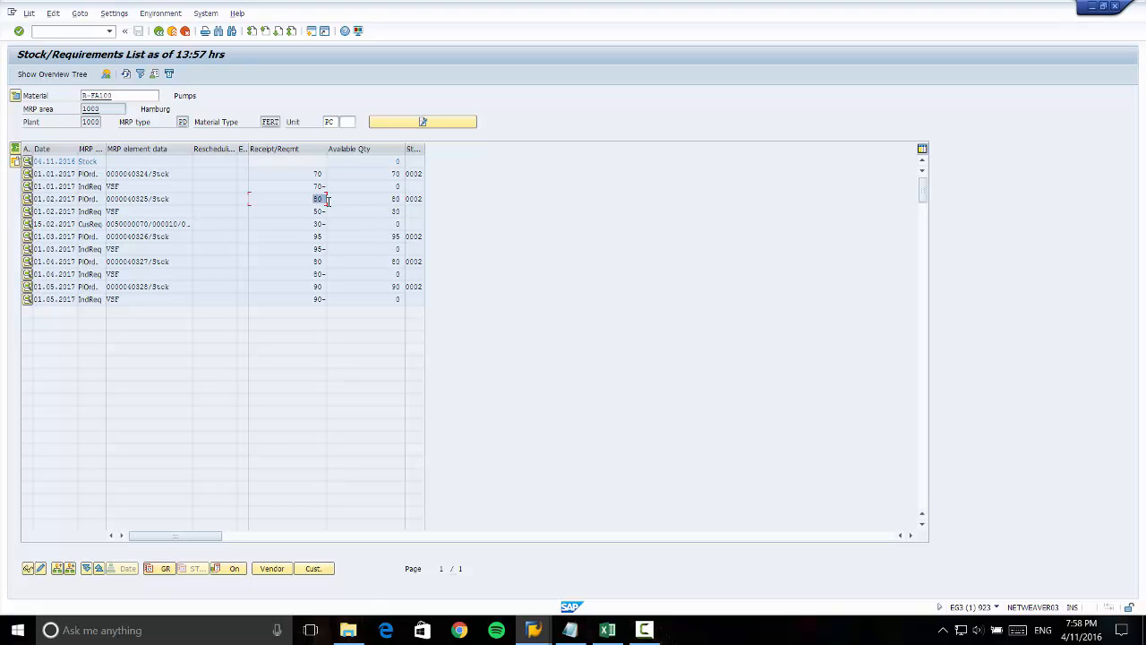
pyautogui.click(397, 199)
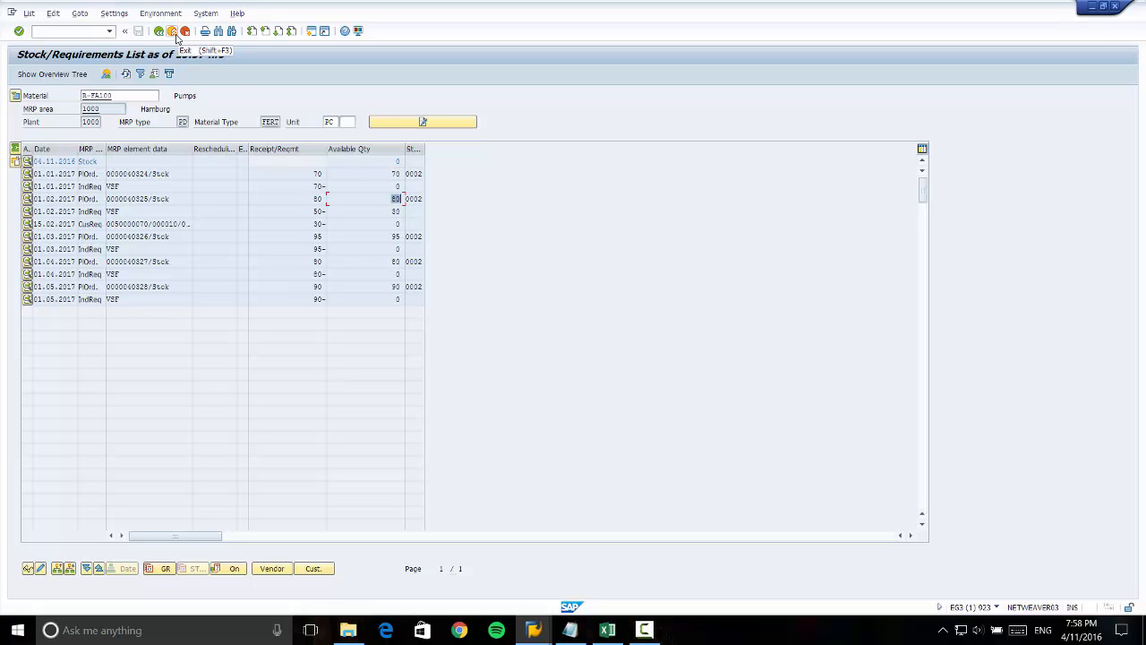
# - Exit the stock/requirements list and reopen it through MD04 for material R-FA100 in plant 1000
pyautogui.click(176, 36)
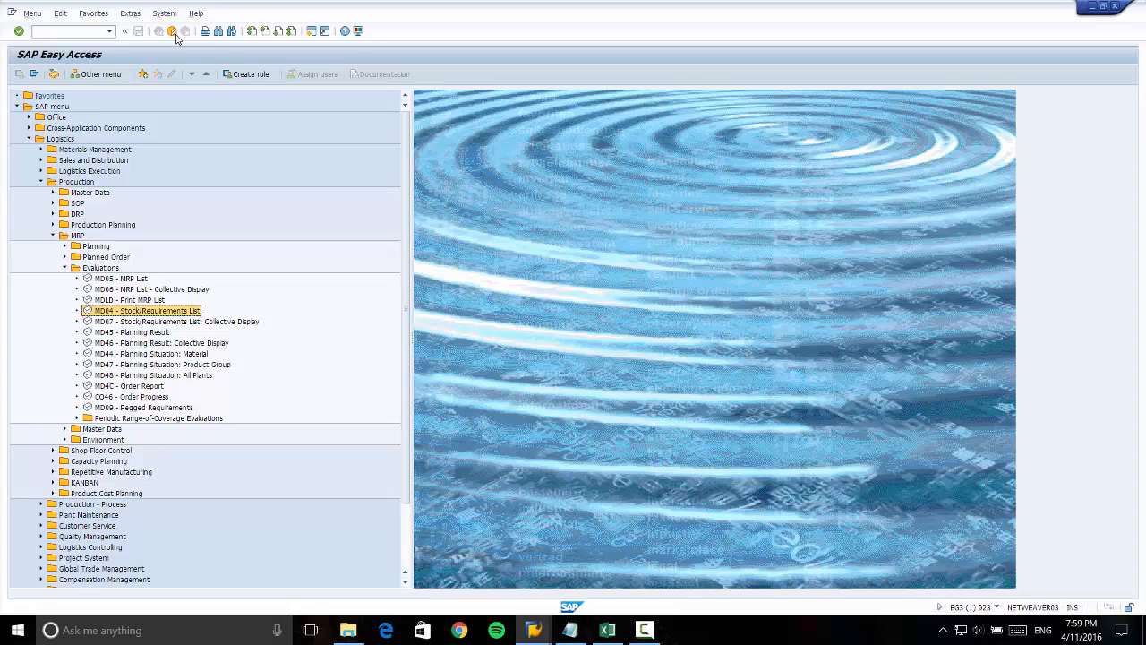
pyautogui.doubleClick(174, 311)
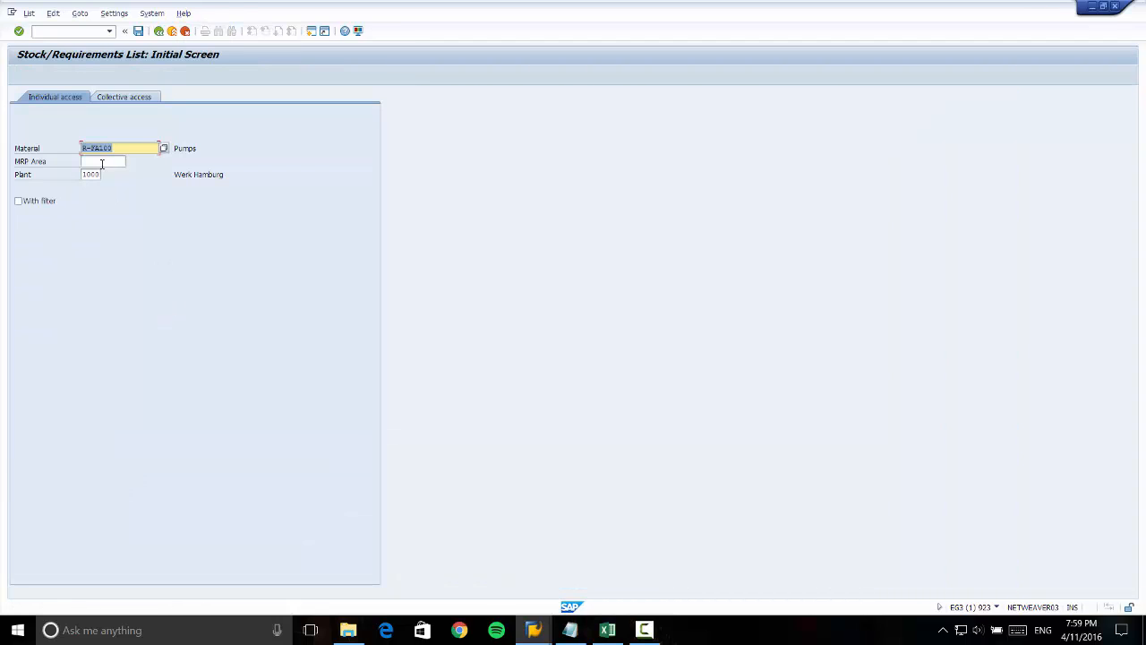
pyautogui.press('Return')
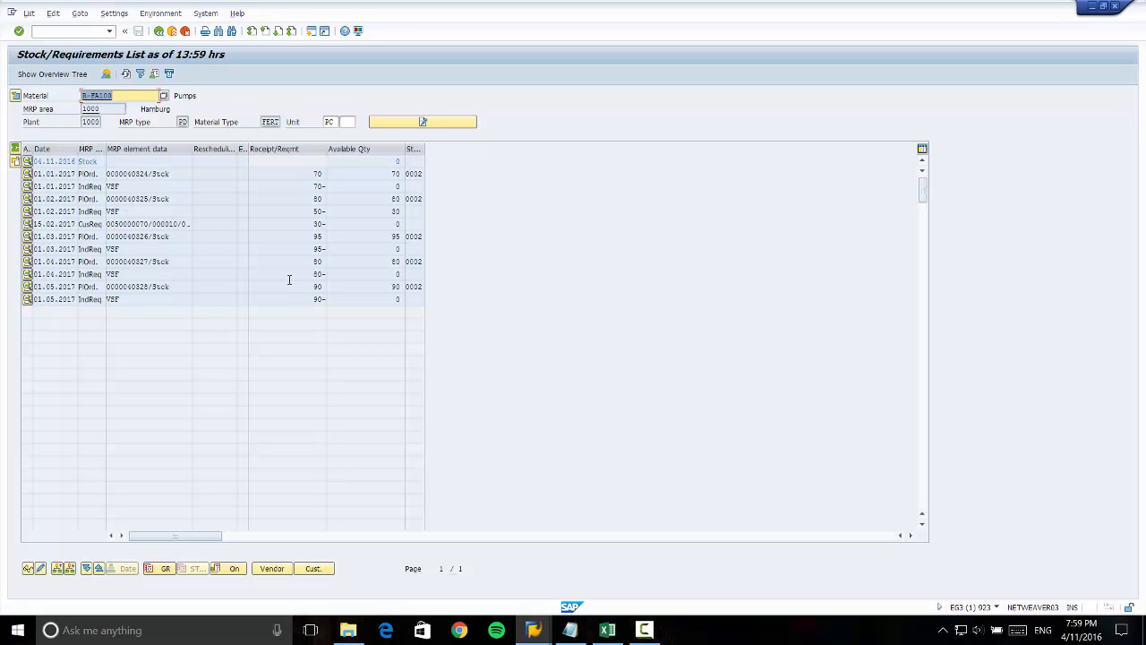
# - Compare the 01.02.2017 planned order and independent requirement quantities with the 15.02.2017 customer requirement, including the available quantities
pyautogui.click(318, 199)
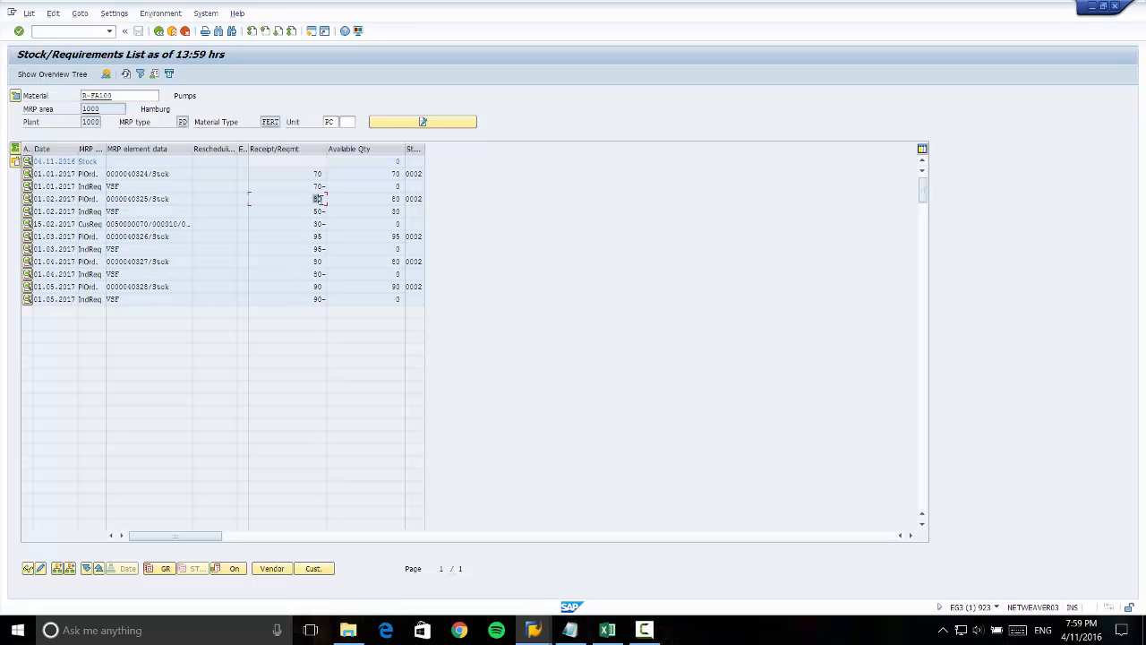
pyautogui.moveTo(391, 199); pyautogui.dragTo(403, 199)
pyautogui.moveTo(308, 211); pyautogui.dragTo(323, 212)
pyautogui.click(320, 199)
pyautogui.click(321, 224)
pyautogui.click(311, 198)
pyautogui.click(315, 211)
pyautogui.click(320, 225)
pyautogui.click(399, 224)
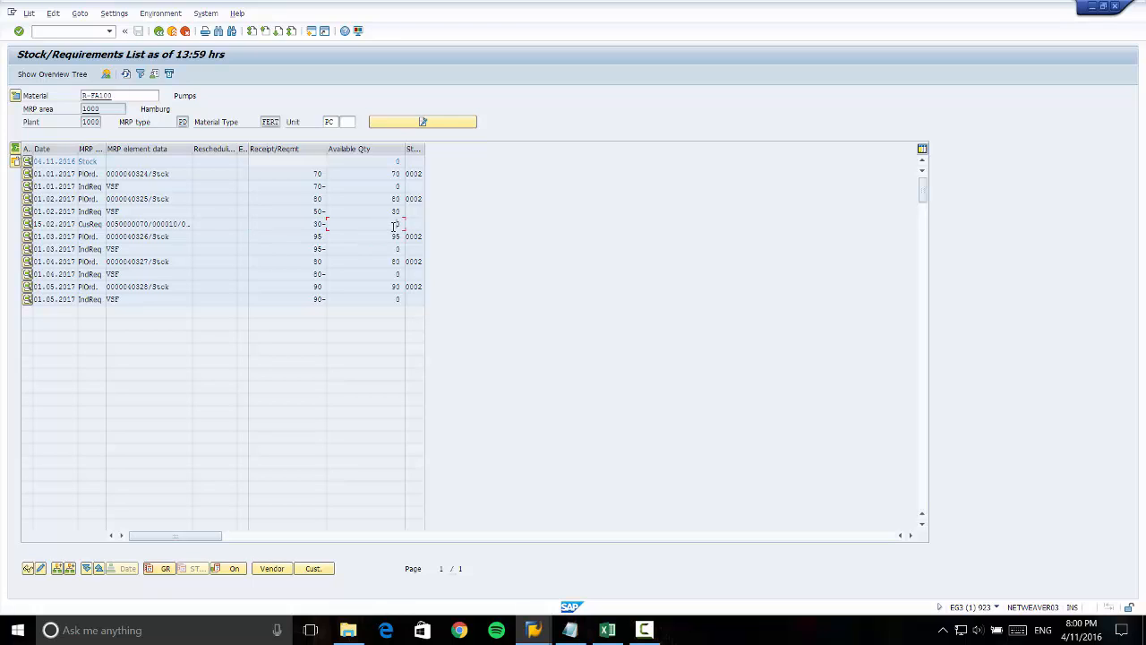